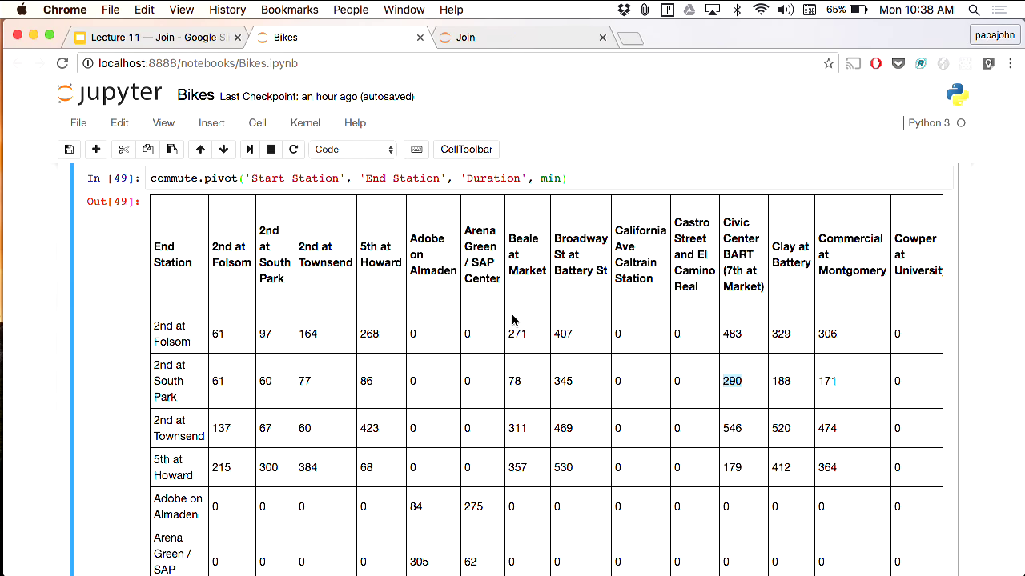
{"action": "key", "text": "super+1"}
{"action": "key", "text": "super+3"}
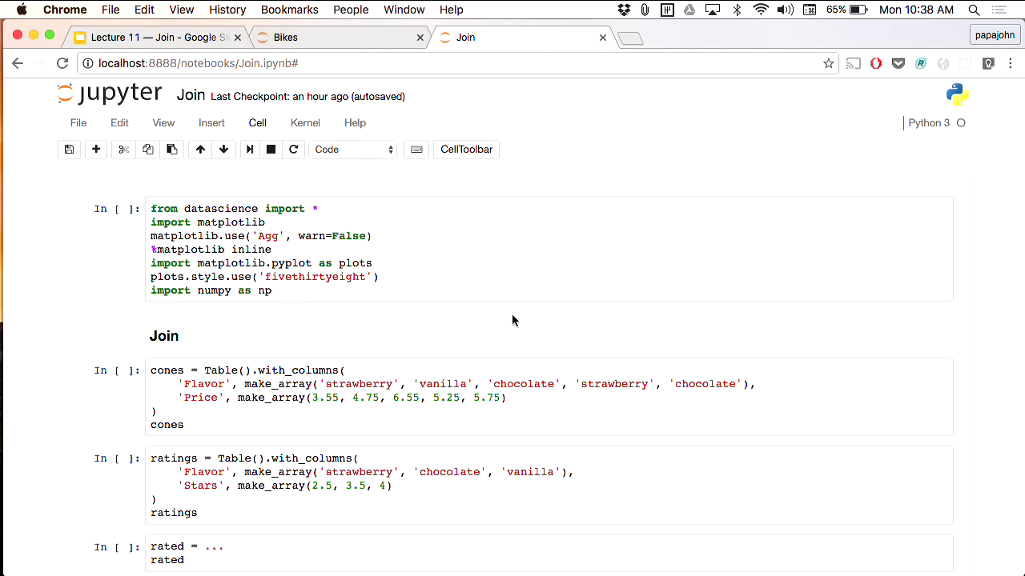
{"action": "key", "text": "super+2"}
Step: Delete the cell that pivots the commute table by start and end station with minimum duration
{"action": "scroll", "coordinate": [454, 353], "scroll_direction": "down", "scroll_amount": 3}
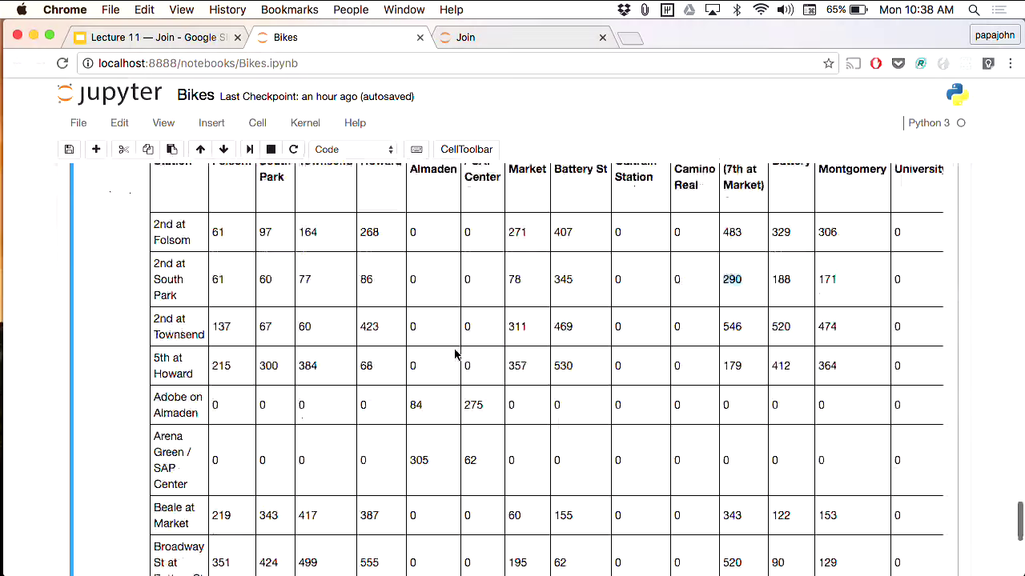
{"action": "scroll", "coordinate": [454, 353], "scroll_direction": "down", "scroll_amount": 9}
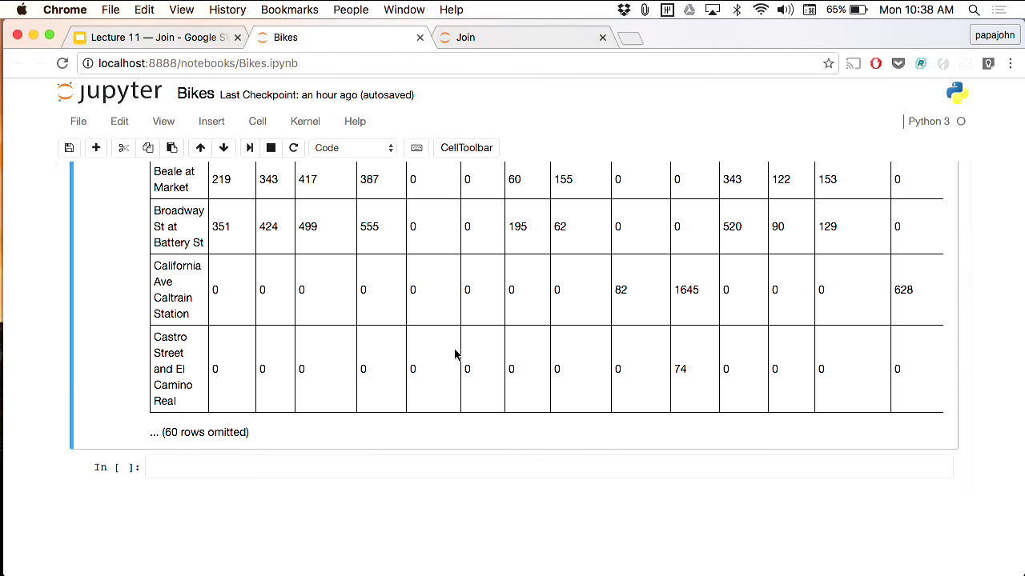
{"action": "scroll", "coordinate": [454, 354], "scroll_direction": "up", "scroll_amount": 15}
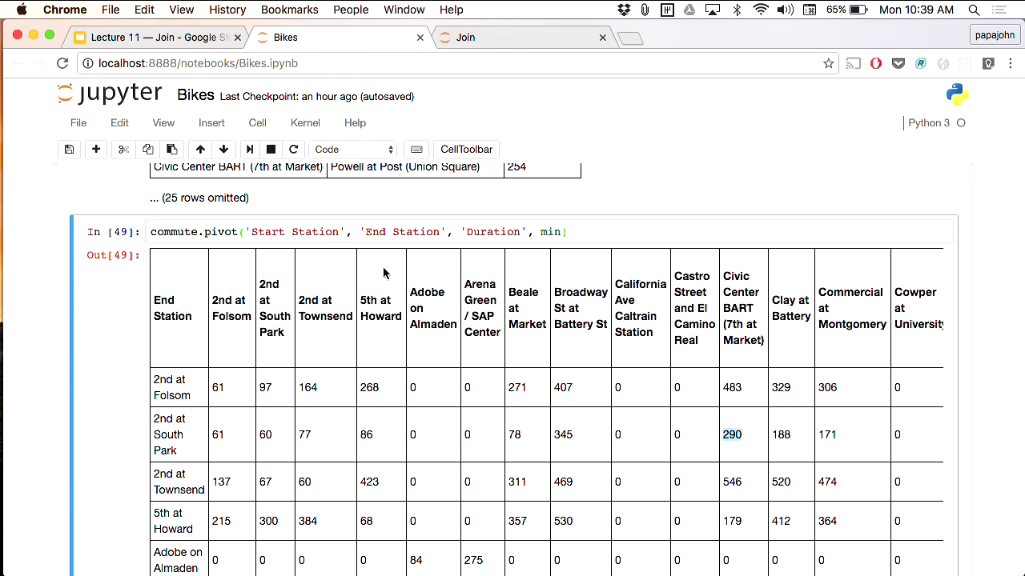
{"action": "key", "text": "d"}
{"action": "key", "text": "d"}
{"action": "scroll", "coordinate": [366, 281], "scroll_direction": "up", "scroll_amount": 2}
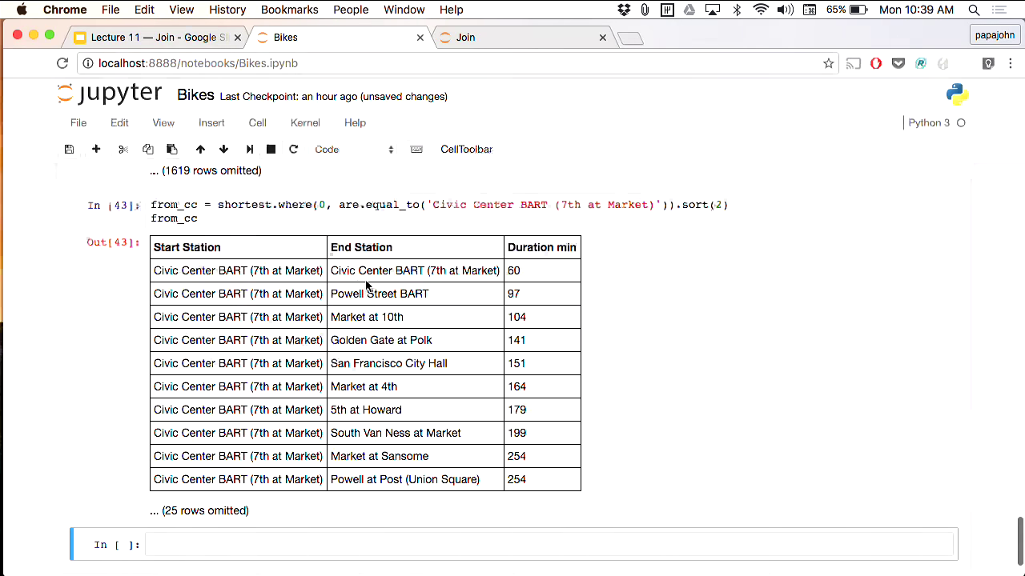
{"action": "left_click", "coordinate": [322, 218]}
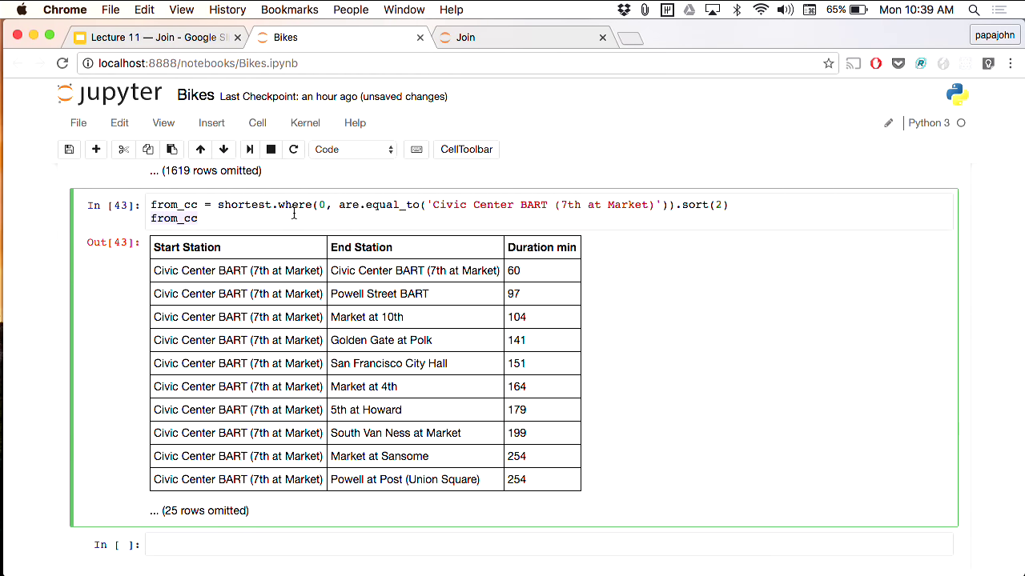
{"action": "double_click", "coordinate": [287, 206]}
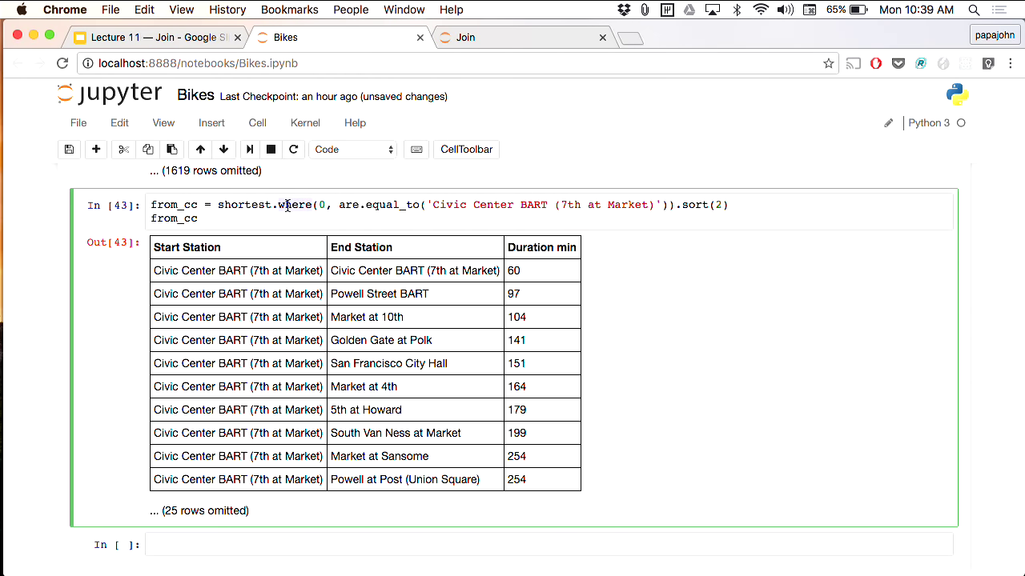
{"action": "double_click", "coordinate": [190, 206]}
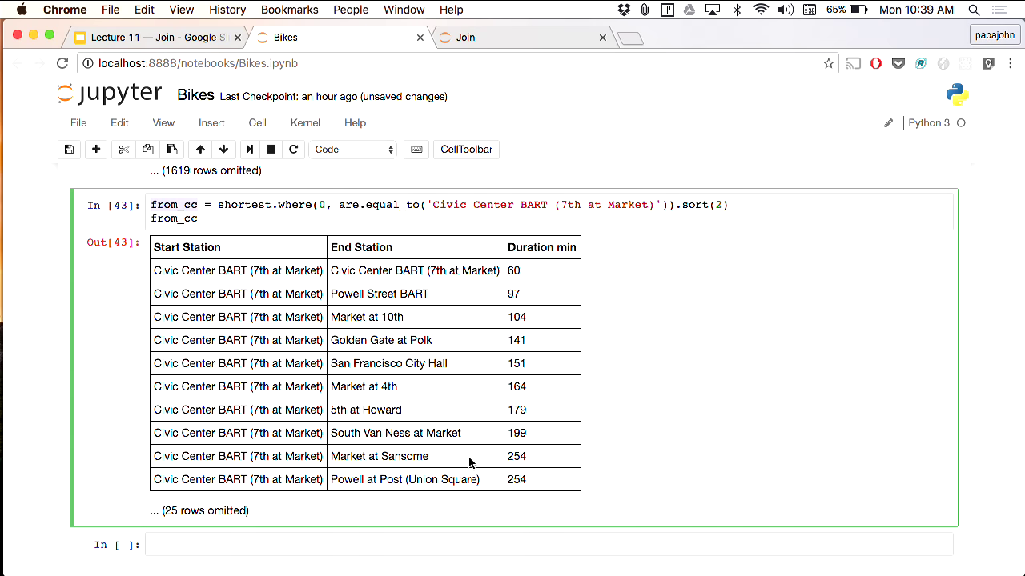
Step: In the empty cell below the from_cc table, read 'station.csv' into a table named stations and display it
{"action": "left_click", "coordinate": [380, 548]}
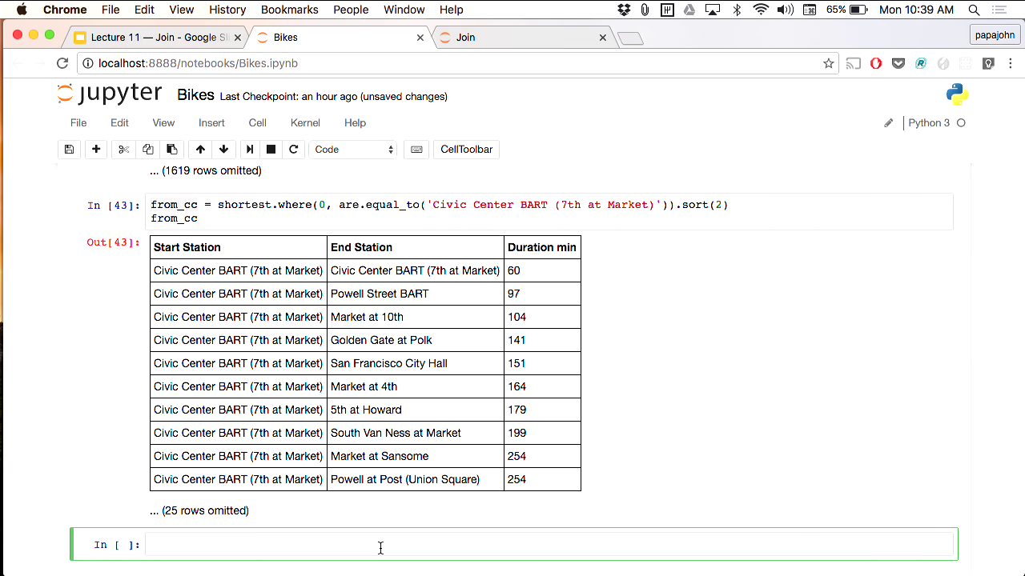
{"action": "type", "text": "stations = Table.read_tab"}
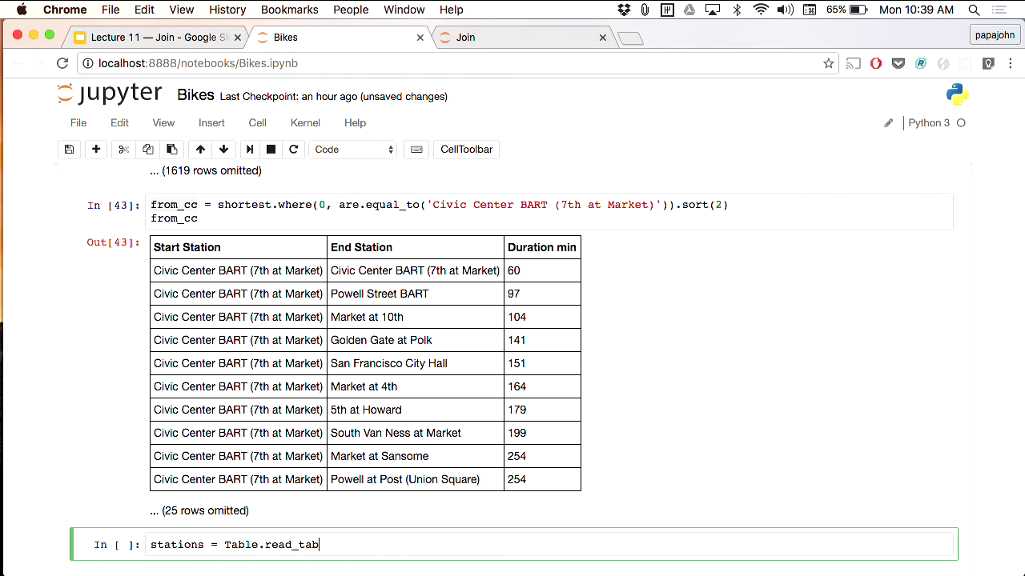
{"action": "type", "text": "le('station.csv"}
{"action": "key", "text": "Return"}
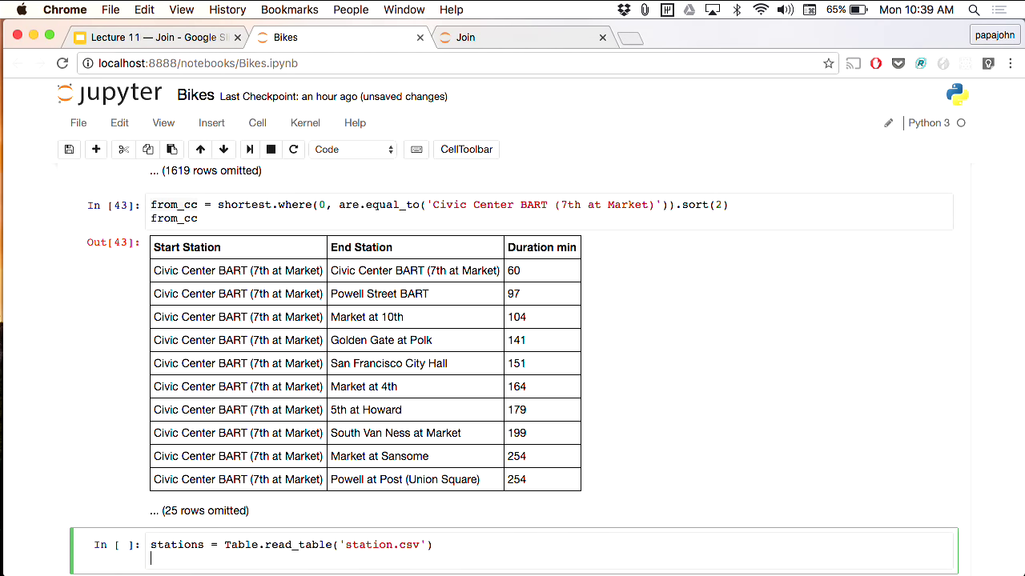
{"action": "type", "text": "stations"}
{"action": "key", "text": "shift+Return"}
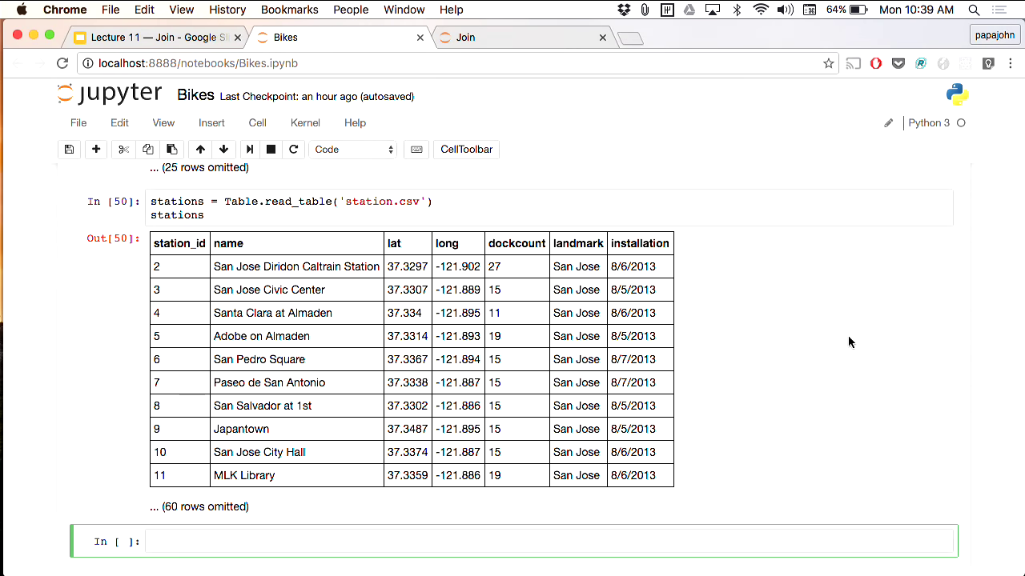
Step: Plot the stations on a map with Marker.map_table, selecting the 'lat', 'long' and 'name' columns
{"action": "scroll", "coordinate": [849, 337], "scroll_direction": "down", "scroll_amount": 1}
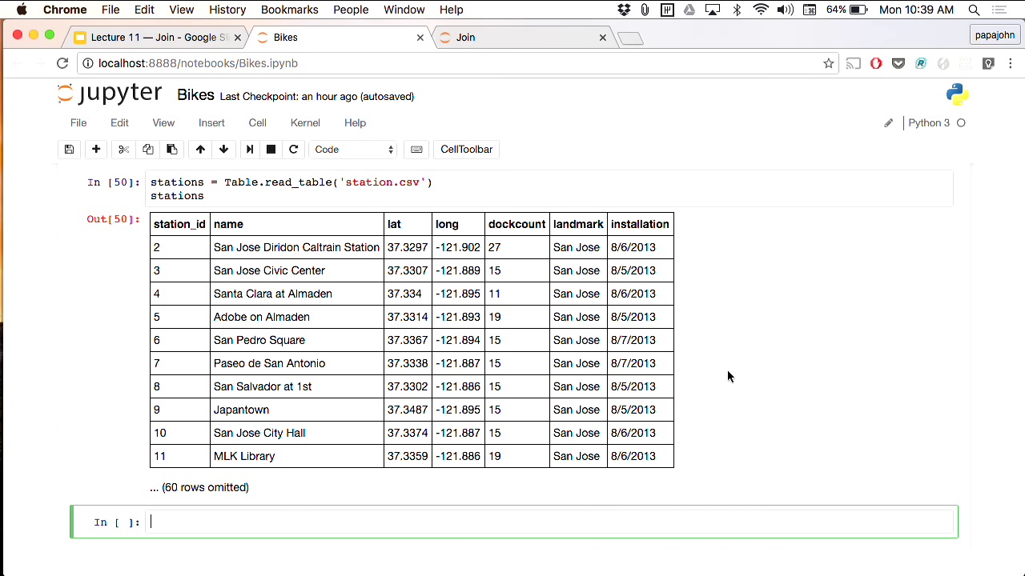
{"action": "type", "text": "Marker."}
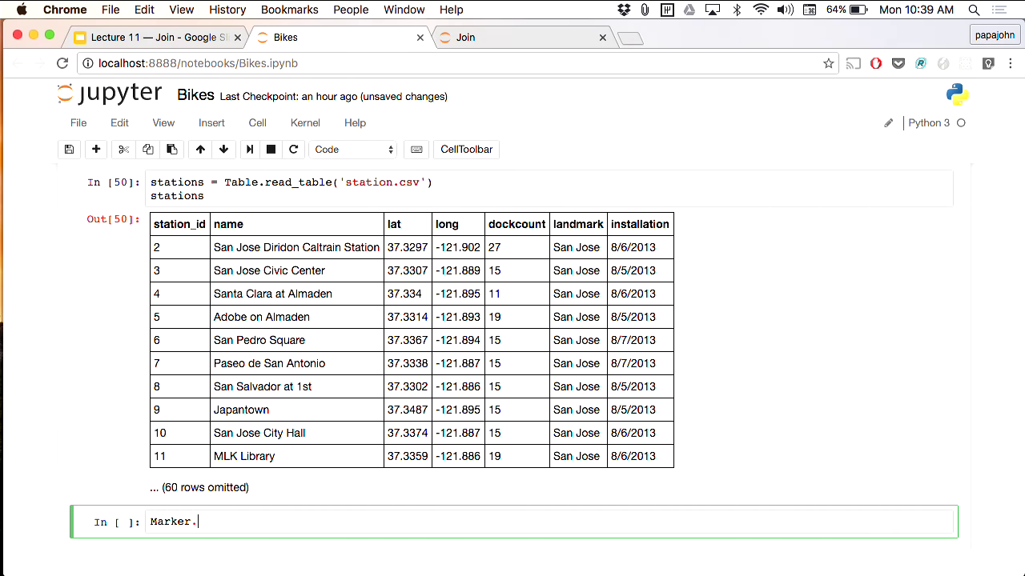
{"action": "type", "text": "map_table(stations"}
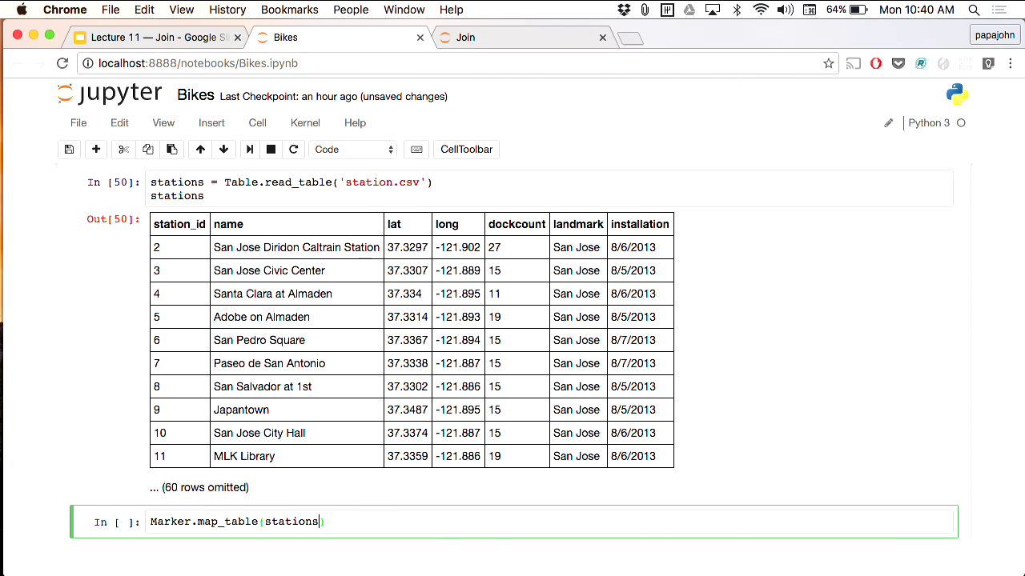
{"action": "type", "text": ".select('lat', 'long', 'name"}
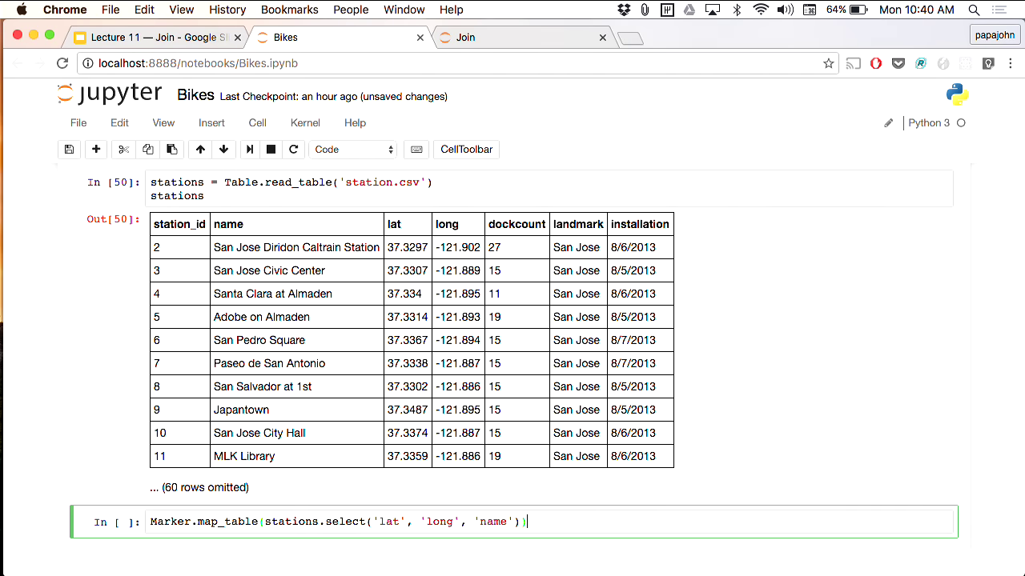
{"action": "key", "text": "shift+Return"}
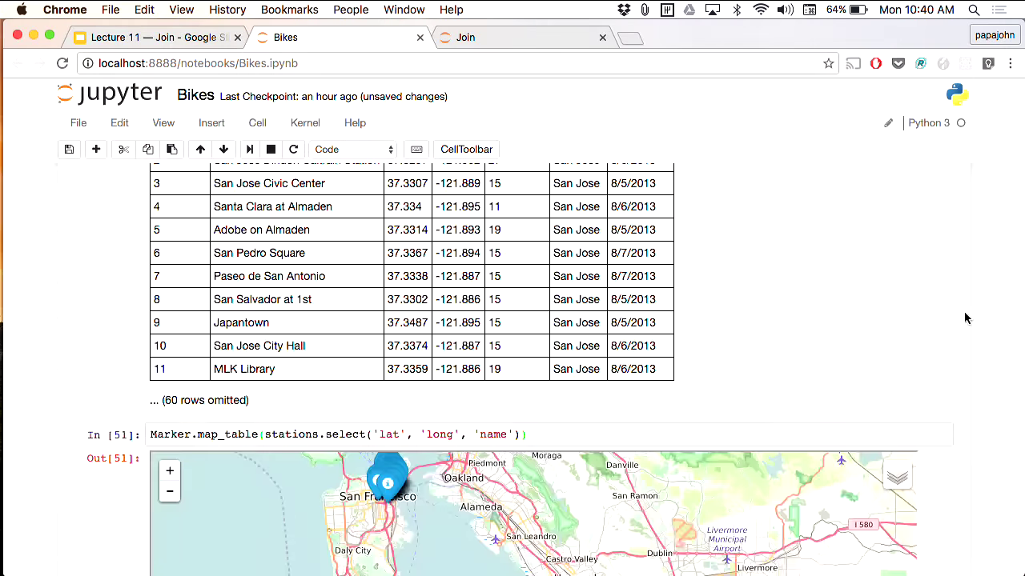
Step: Inspect the station map around San Francisco and check the name label of the southernmost marker in the city cluster
{"action": "scroll", "coordinate": [981, 393], "scroll_direction": "down", "scroll_amount": 2}
{"action": "scroll", "coordinate": [981, 393], "scroll_direction": "down", "scroll_amount": 4}
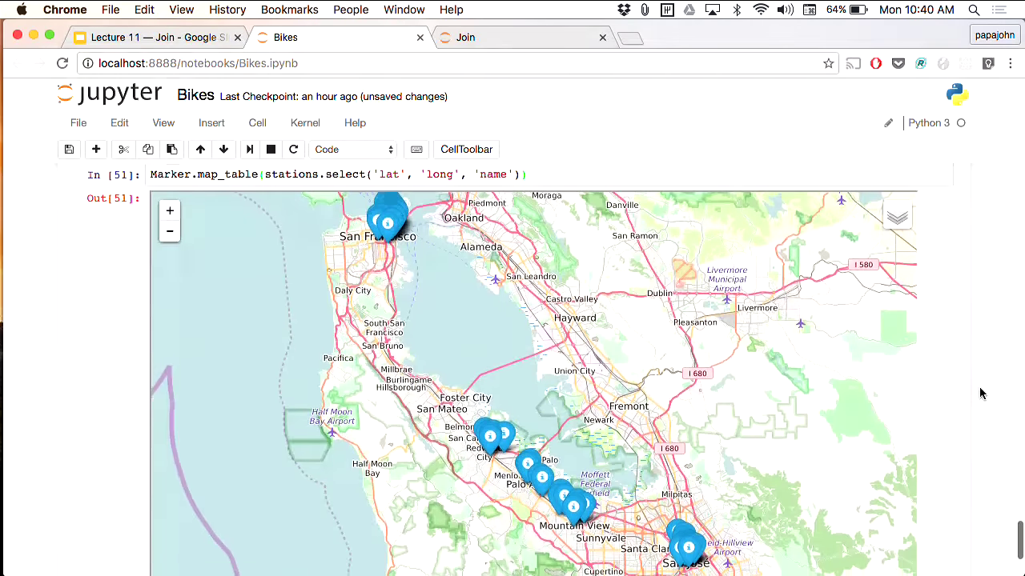
{"action": "scroll", "coordinate": [982, 394], "scroll_direction": "up", "scroll_amount": 1}
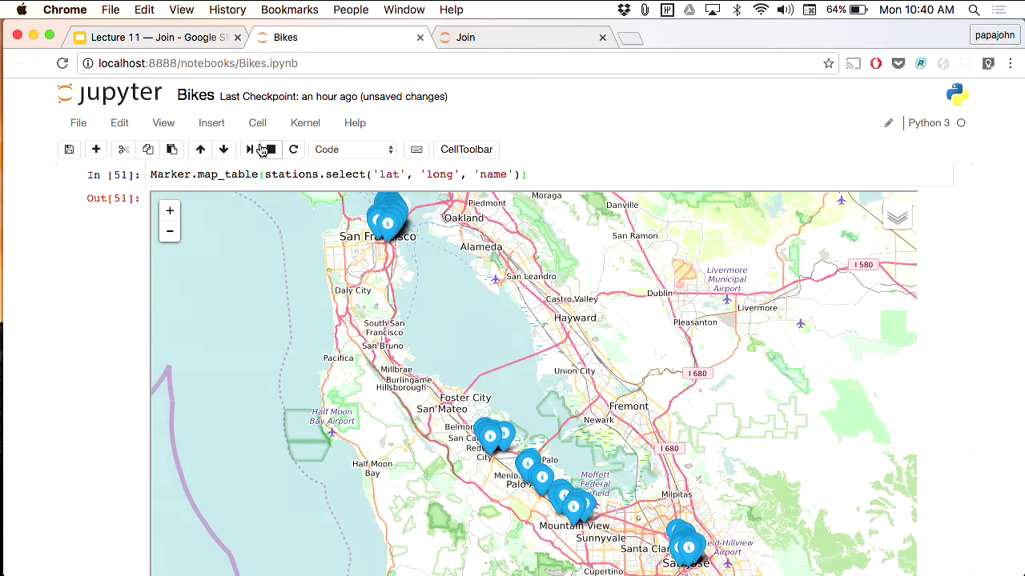
{"action": "left_click", "coordinate": [170, 178]}
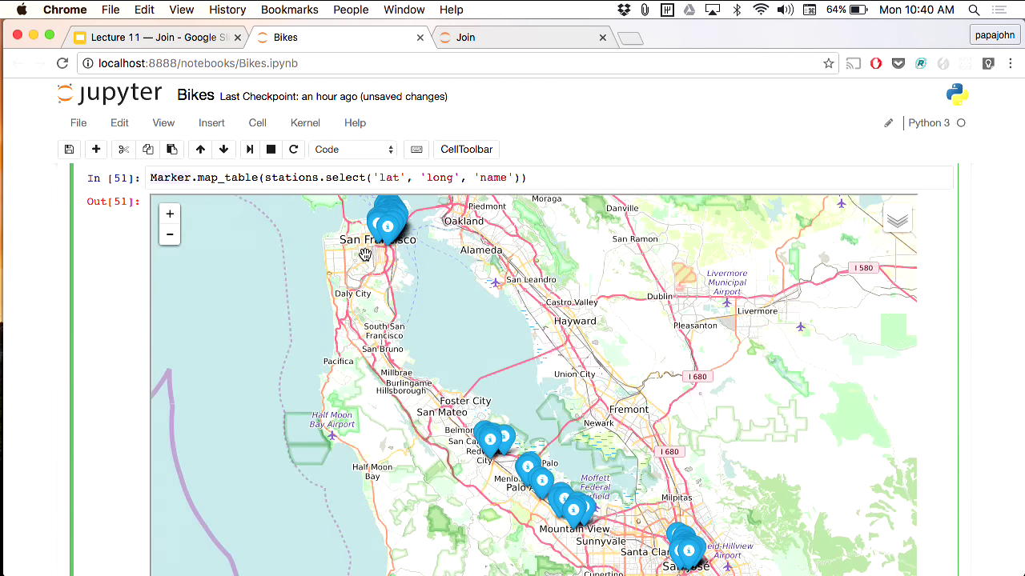
{"action": "scroll", "coordinate": [411, 263], "scroll_direction": "down", "scroll_amount": 1}
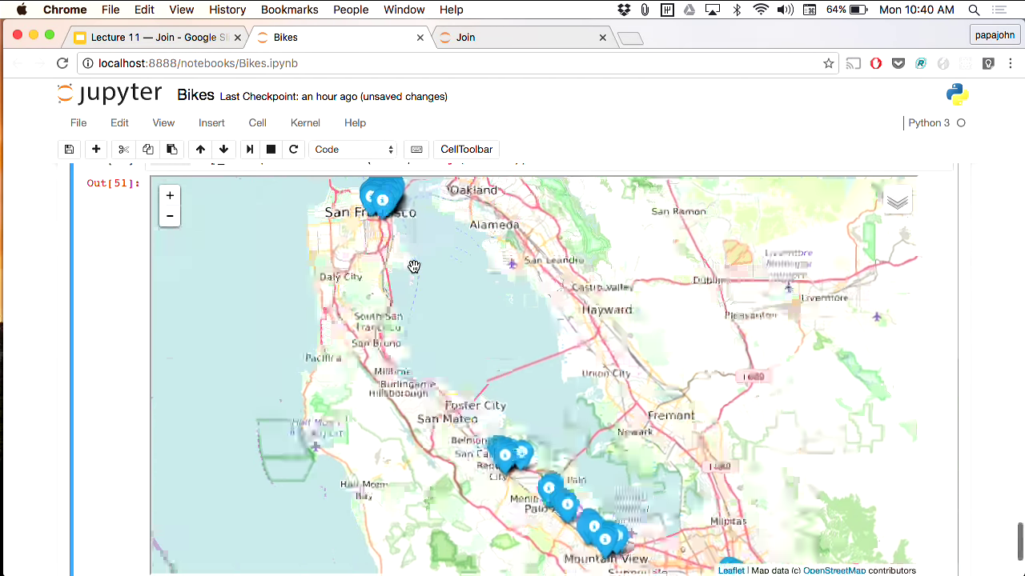
{"action": "scroll", "coordinate": [414, 268], "scroll_direction": "up", "scroll_amount": 3}
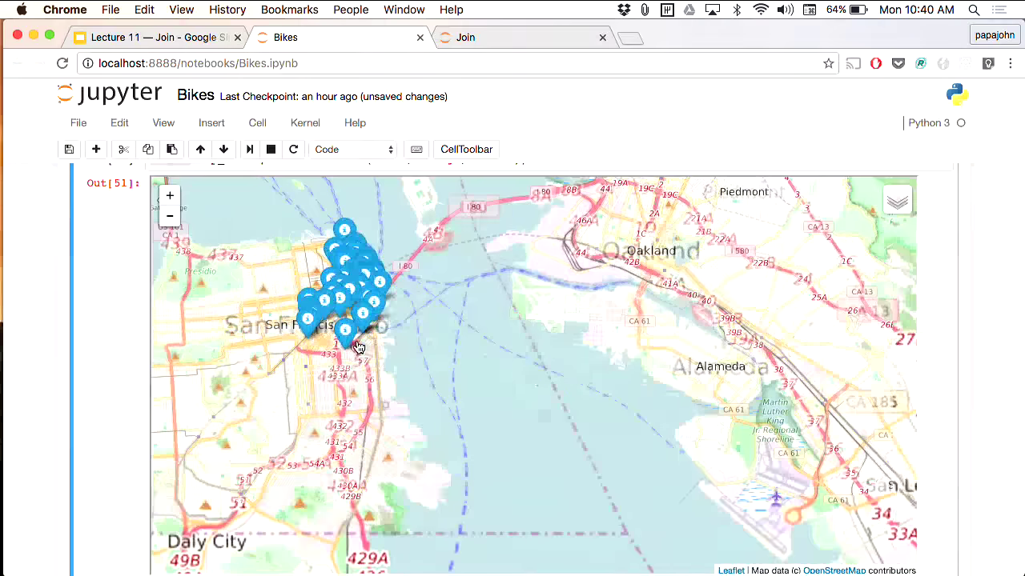
{"action": "left_click", "coordinate": [351, 340]}
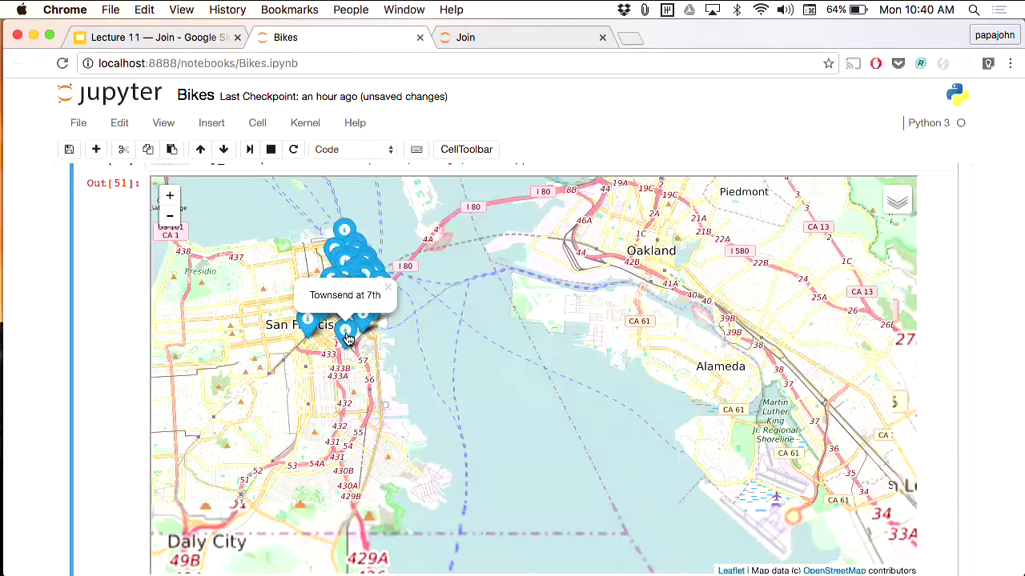
{"action": "left_click", "coordinate": [405, 361]}
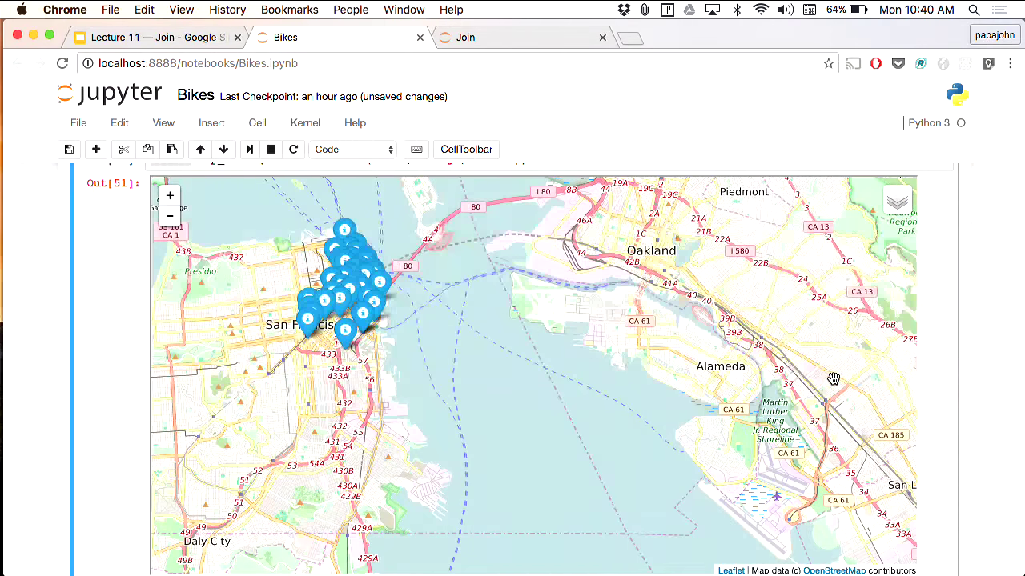
{"action": "scroll", "coordinate": [976, 365], "scroll_direction": "up", "scroll_amount": 1}
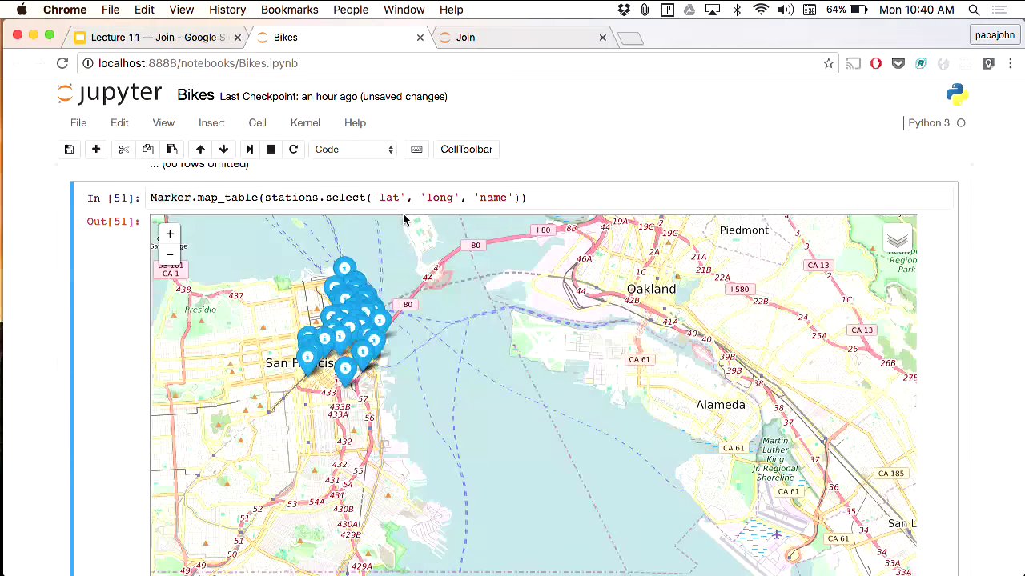
Step: Check the name label of San Francisco's northernmost station marker, and examine the markers around Redwood City and Palo Alto
{"action": "left_click", "coordinate": [305, 198]}
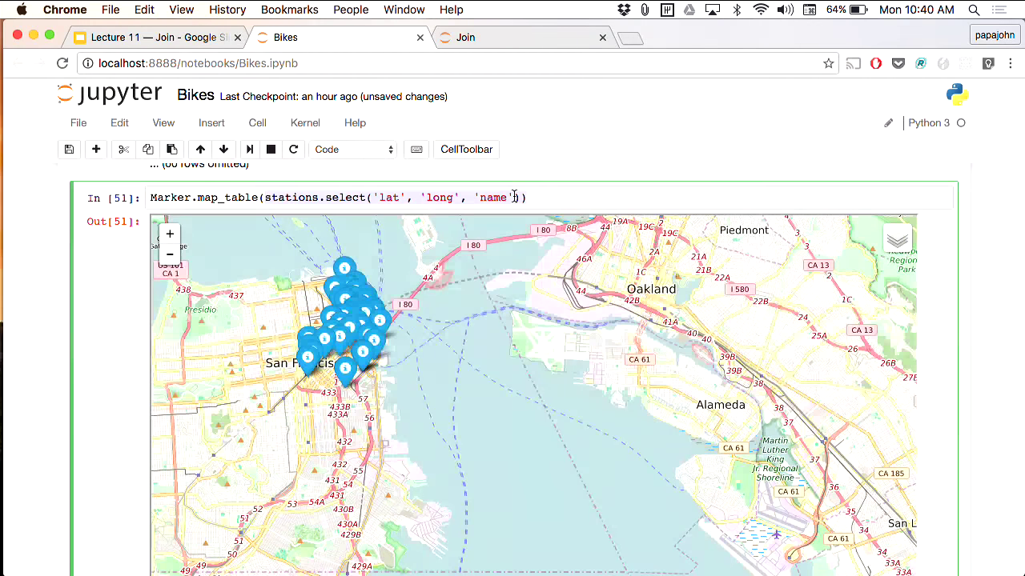
{"action": "left_click", "coordinate": [344, 268]}
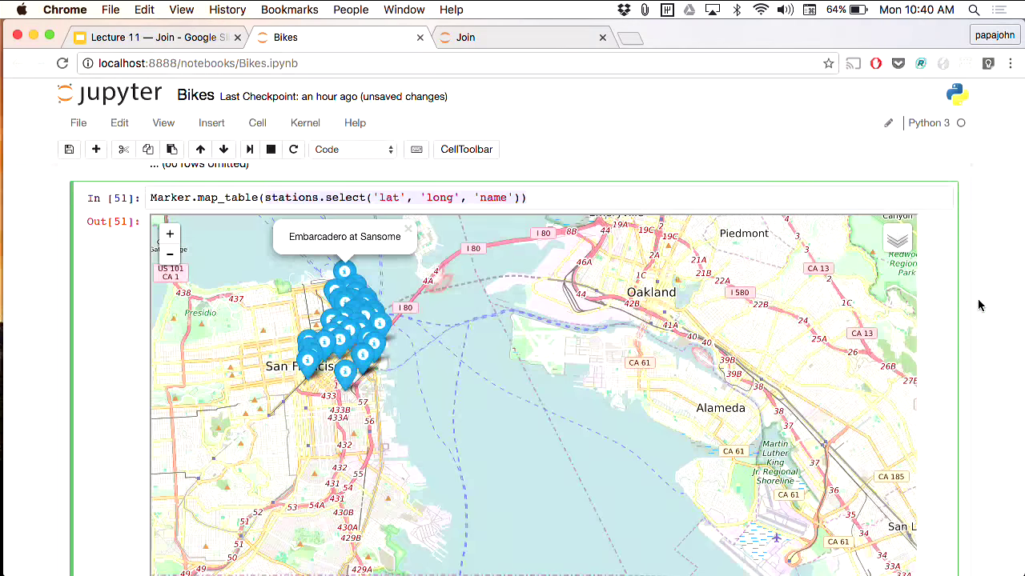
{"action": "key", "text": "Escape"}
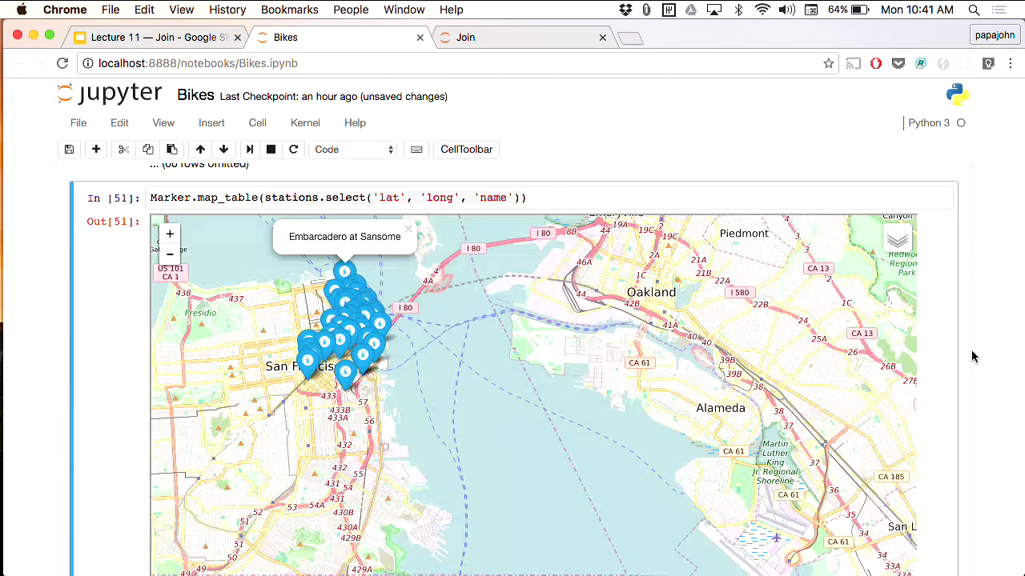
{"action": "scroll", "coordinate": [992, 355], "scroll_direction": "down", "scroll_amount": 3}
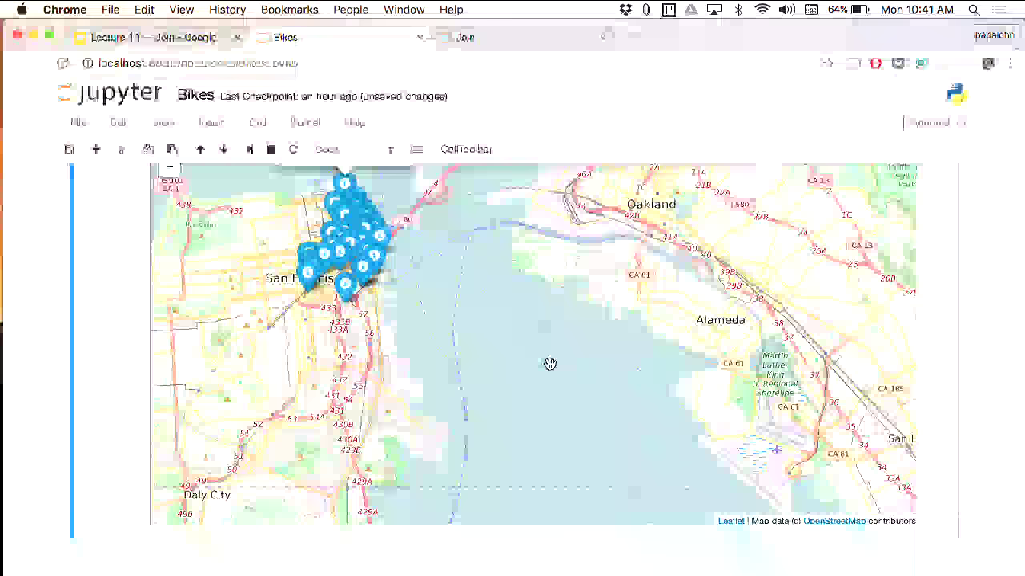
{"action": "left_click_drag", "start_coordinate": [550, 365], "coordinate": [606, 217]}
{"action": "left_click_drag", "start_coordinate": [592, 424], "coordinate": [567, 339]}
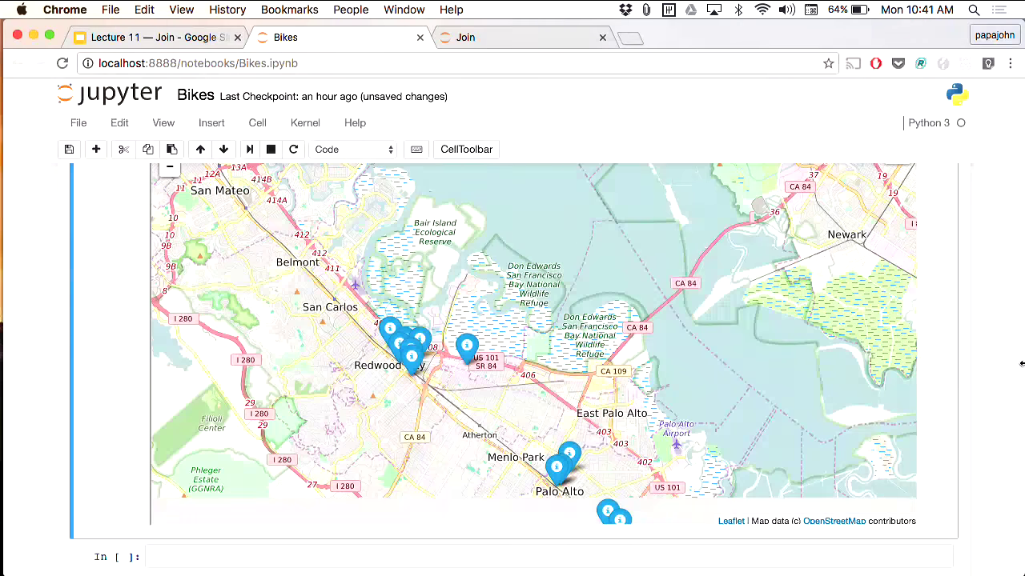
Step: Display the stations table again in the empty cell below the map
{"action": "scroll", "coordinate": [998, 382], "scroll_direction": "down", "scroll_amount": 3}
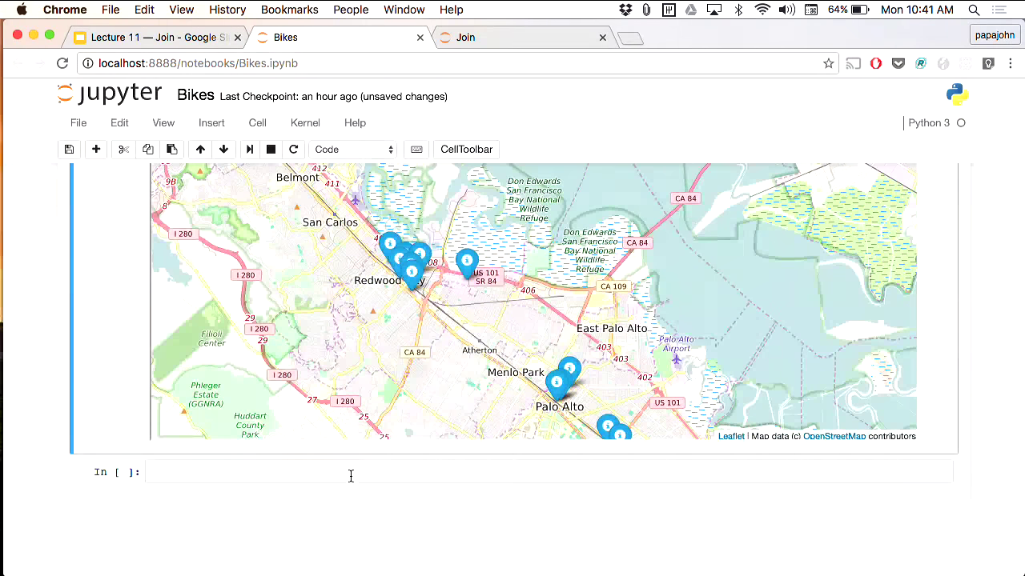
{"action": "left_click", "coordinate": [350, 475]}
{"action": "type", "text": "stations"}
{"action": "key", "text": "ctrl+Return"}
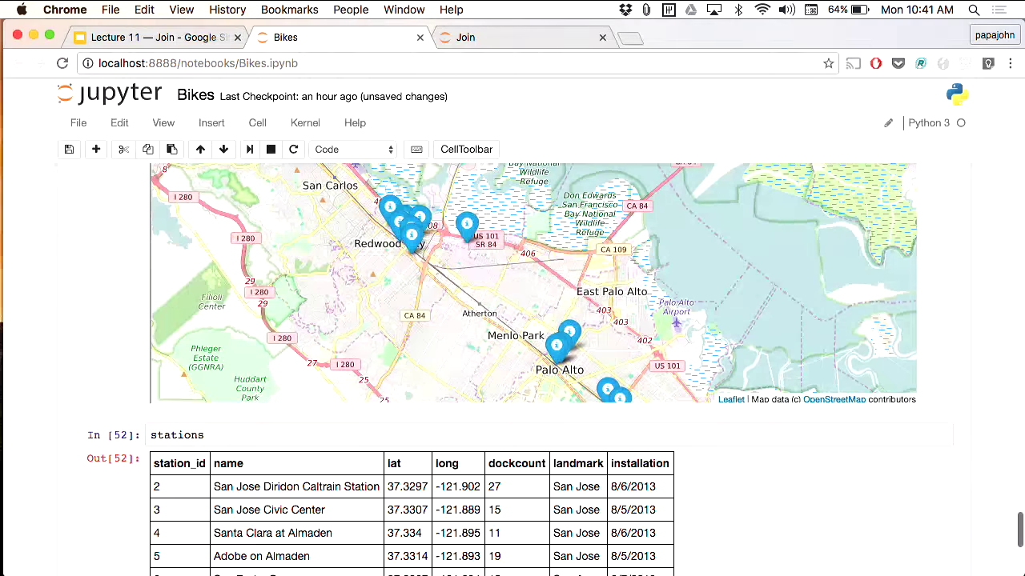
Step: Filter the stations table in that cell to rows whose 'landmark' equals 'San Francisco' and run it
{"action": "left_click", "coordinate": [258, 433]}
{"action": "type", "text": ".where("}
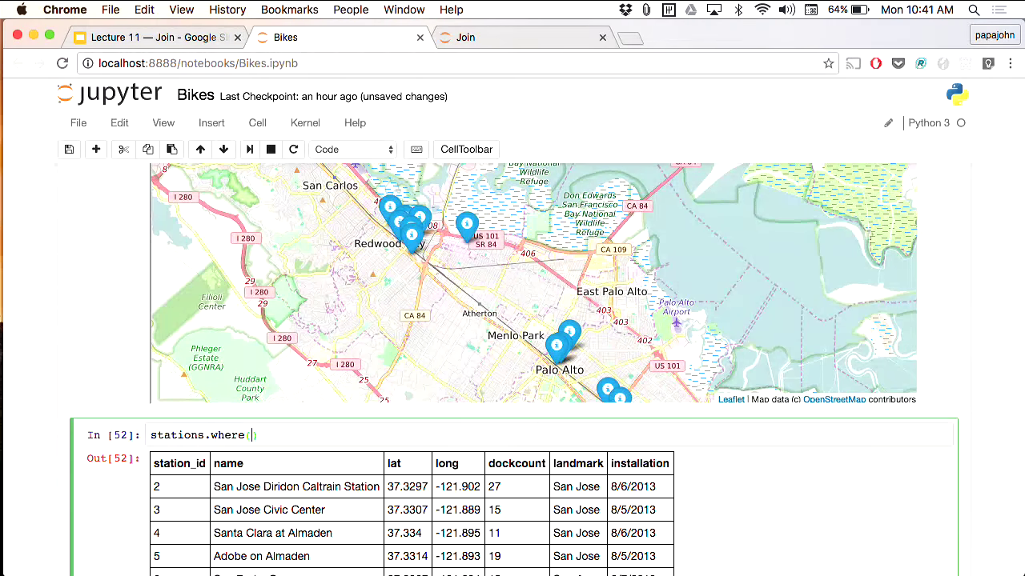
{"action": "type", "text": "'lambda"}
{"action": "key", "text": "BackSpace"}
{"action": "key", "text": "BackSpace"}
{"action": "key", "text": "BackSpace"}
{"action": "key", "text": "BackSpace"}
{"action": "type", "text": "ndmark', are.equal_to"}
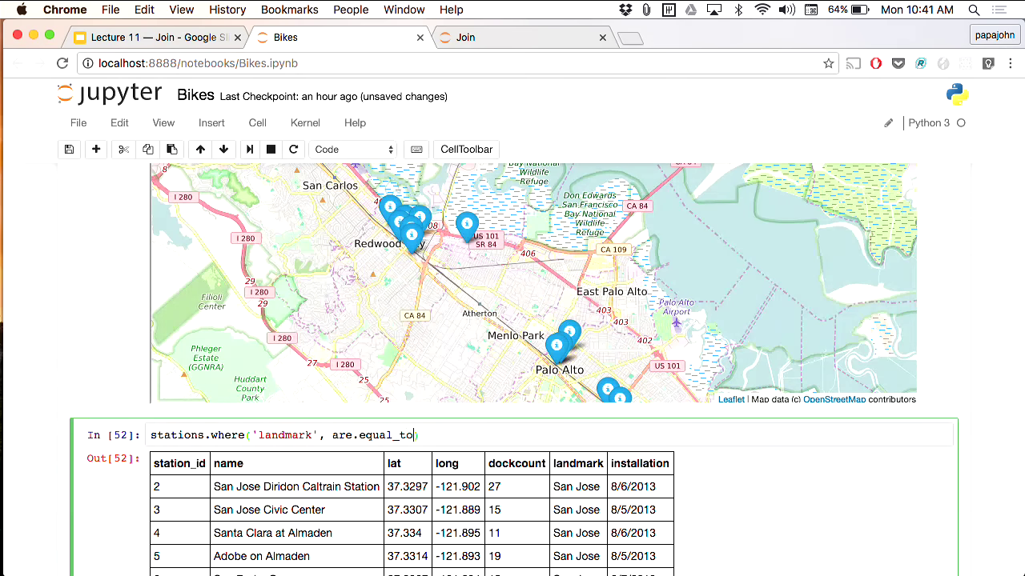
{"action": "type", "text": "('San Francisco"}
{"action": "key", "text": "shift+Return"}
{"action": "scroll", "coordinate": [964, 398], "scroll_direction": "down", "scroll_amount": 3}
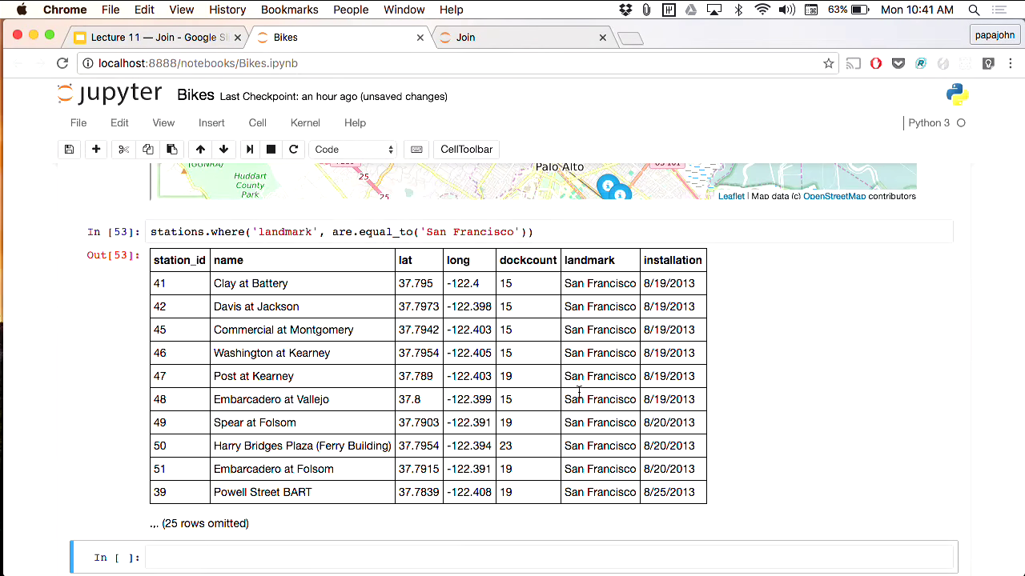
Step: Assign the San Francisco filter expression to the name sf and begin a Marker.ma line beneath it in the same cell
{"action": "left_click", "coordinate": [563, 229]}
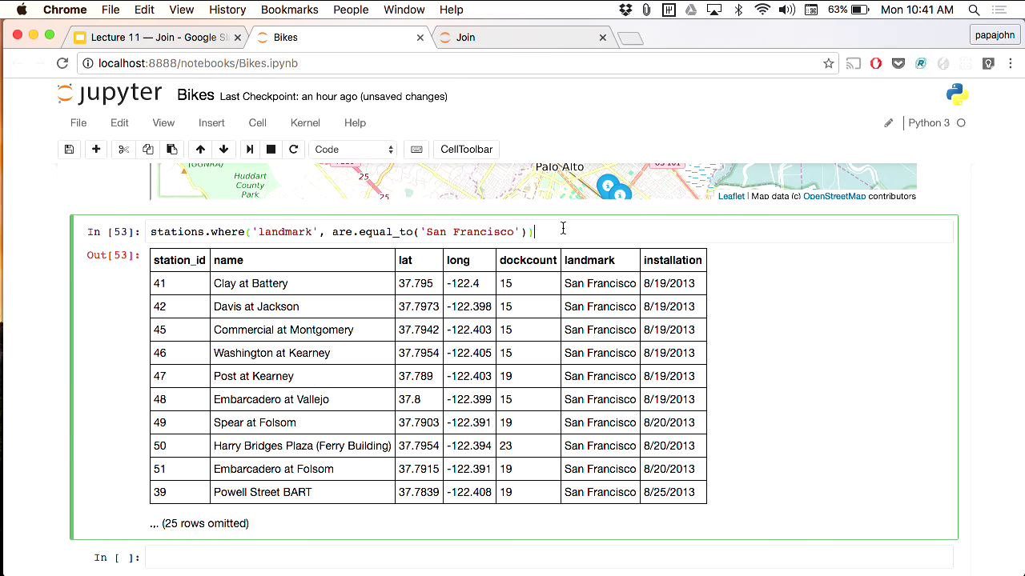
{"action": "type", "text": "sf ="}
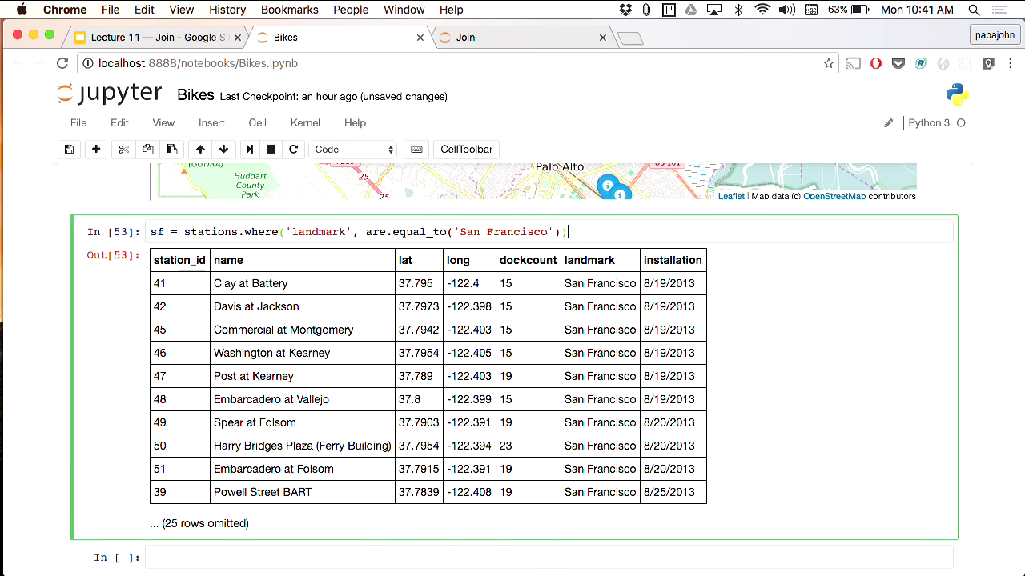
{"action": "key", "text": "Return"}
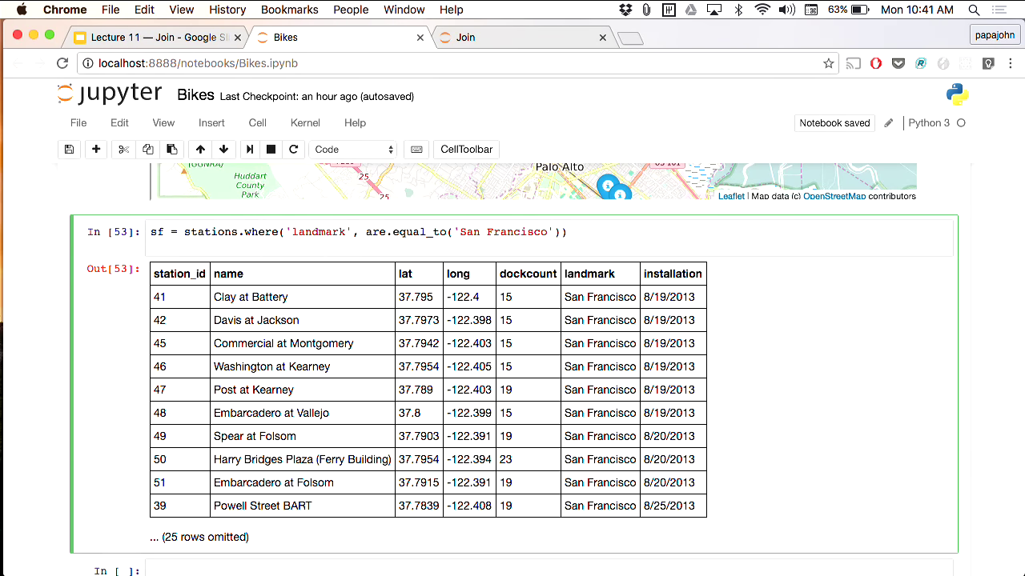
{"action": "type", "text": "Marker.ma"}
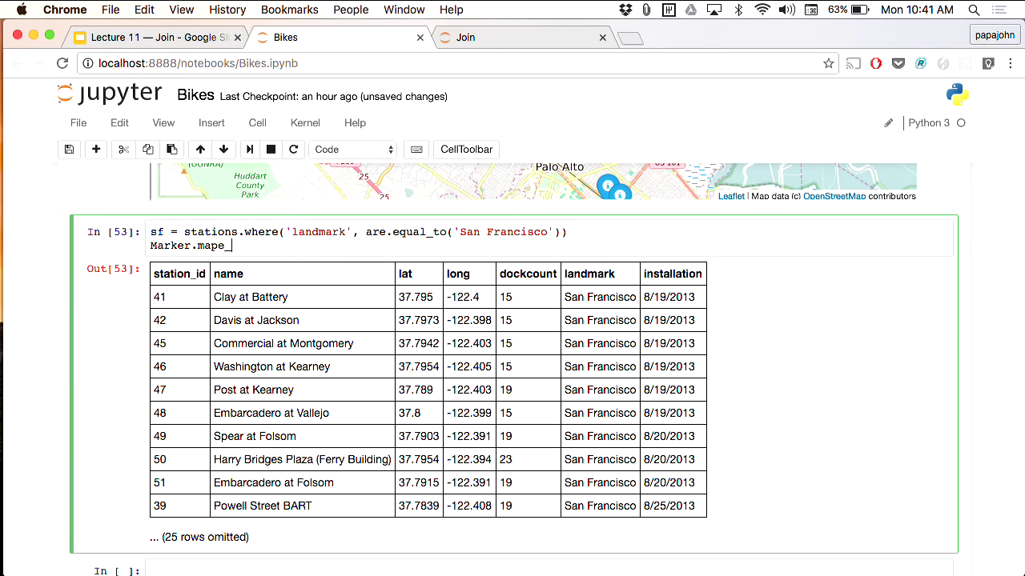
{"action": "key", "text": "Up"}
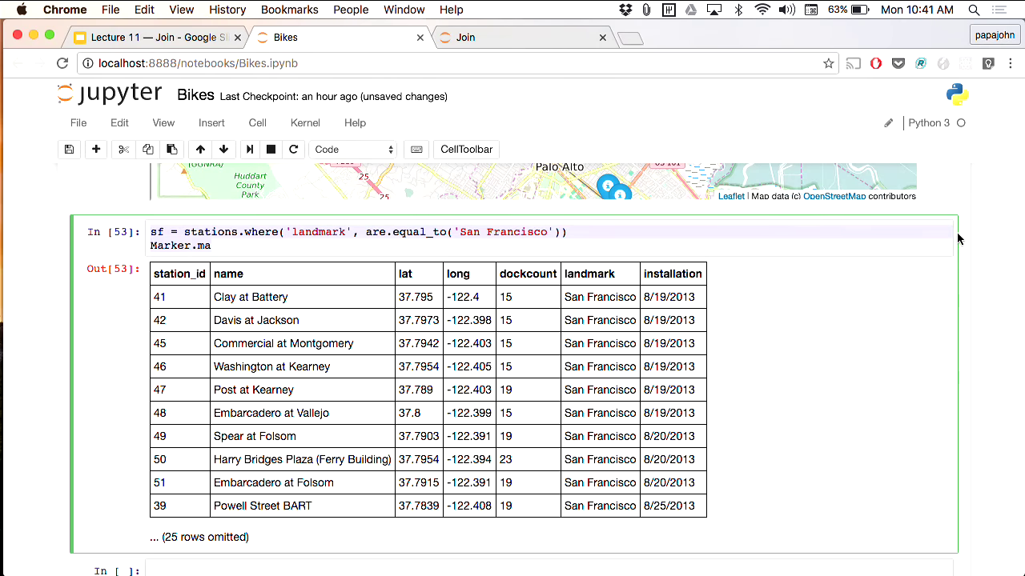
Step: Cut all the code out of the San Francisco filter cell and delete that cell together with its output table
{"action": "key", "text": "ctrl+a"}
{"action": "key", "text": "BackSpace"}
{"action": "key", "text": "Escape"}
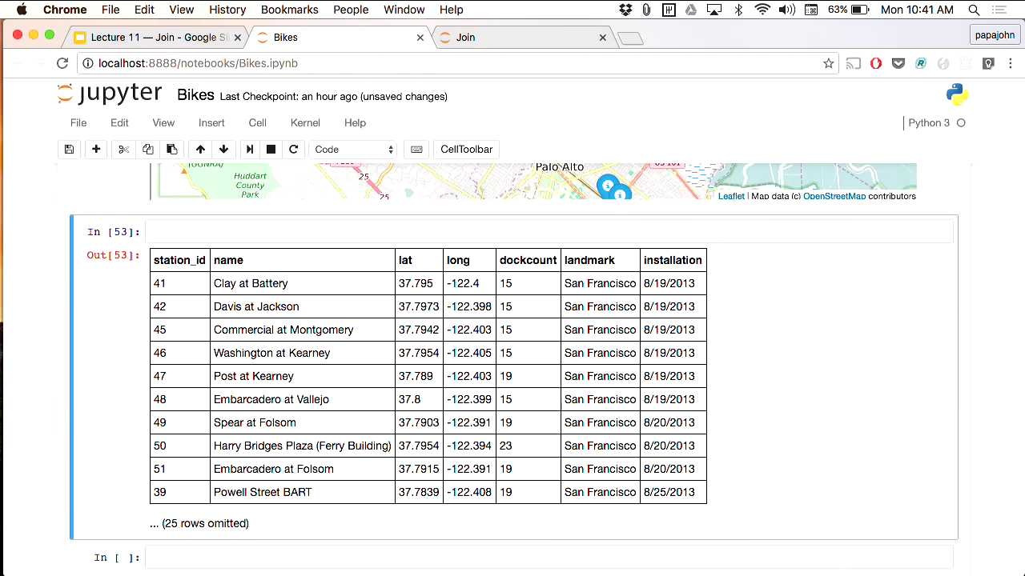
{"action": "key", "text": "d"}
{"action": "key", "text": "d"}
Step: Put sf = stations.where('landmark', are.equal_to('San Francisco')) above the existing Marker.map_table line in the map cell, without the partial Marker.ma line
{"action": "scroll", "coordinate": [995, 285], "scroll_direction": "up", "scroll_amount": 5}
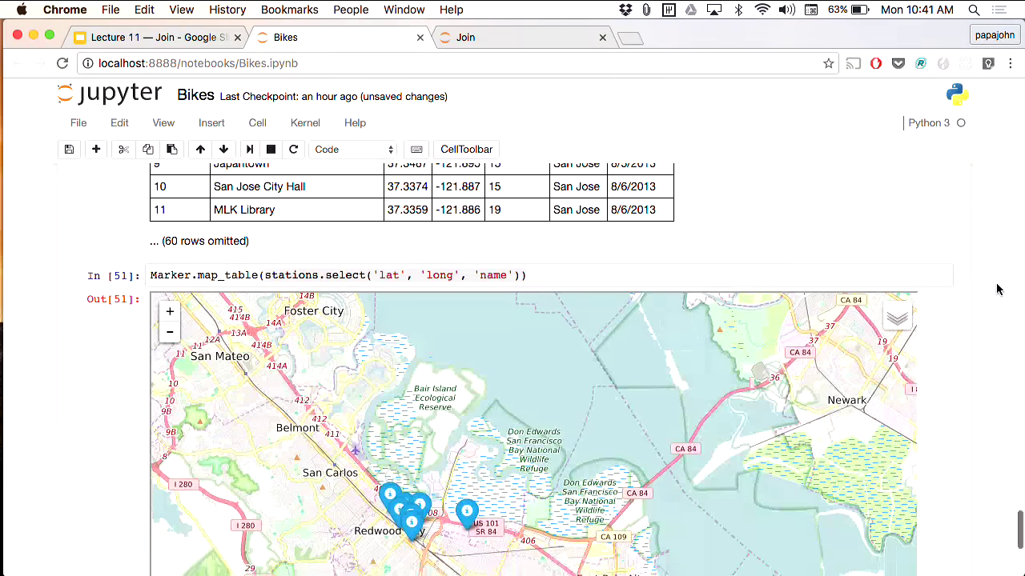
{"action": "left_click", "coordinate": [669, 271]}
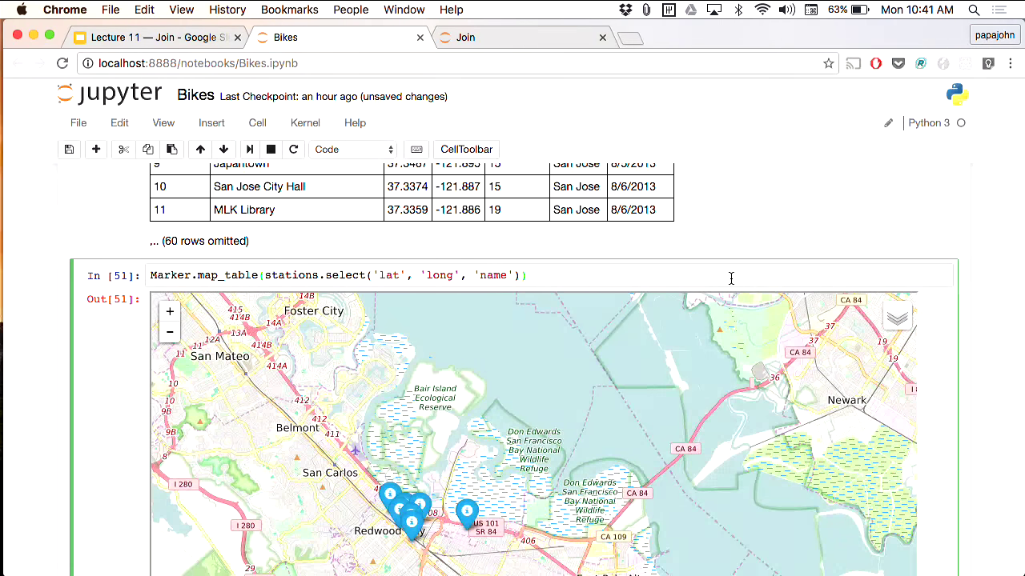
{"action": "key", "text": "Return"}
{"action": "key", "text": "Up"}
{"action": "type", "text": "sf = stations.where('landmark', are.equal_to('San Francisco'))"}
{"action": "key", "text": "Return"}
{"action": "type", "text": "Marker.ma"}
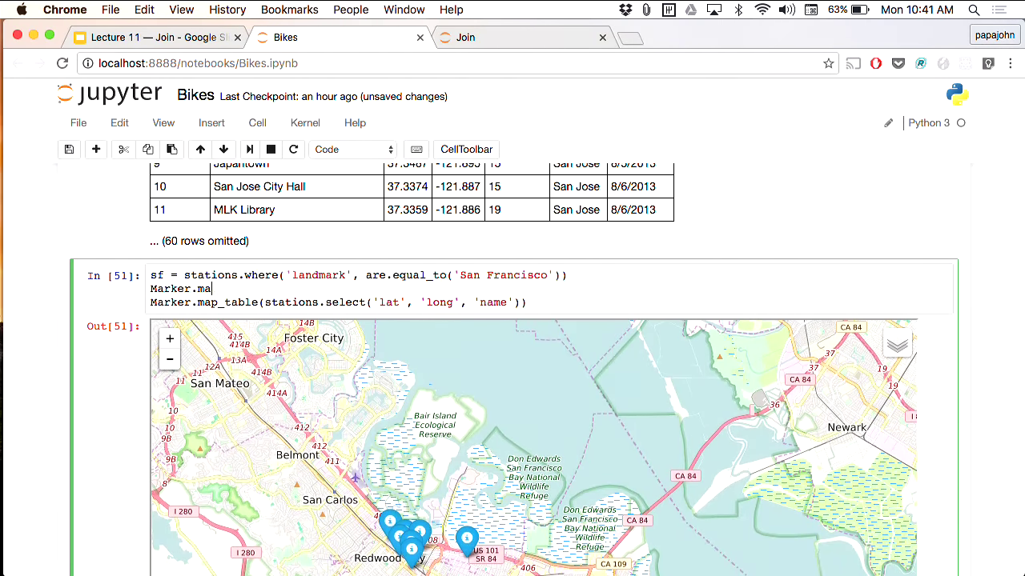
{"action": "key", "text": "BackSpace"}
{"action": "key", "text": "BackSpace"}
{"action": "key", "text": "BackSpace"}
{"action": "key", "text": "BackSpace"}
{"action": "key", "text": "BackSpace"}
{"action": "key", "text": "BackSpace"}
{"action": "key", "text": "BackSpace"}
{"action": "key", "text": "BackSpace"}
{"action": "key", "text": "BackSpace"}
{"action": "key", "text": "BackSpace"}
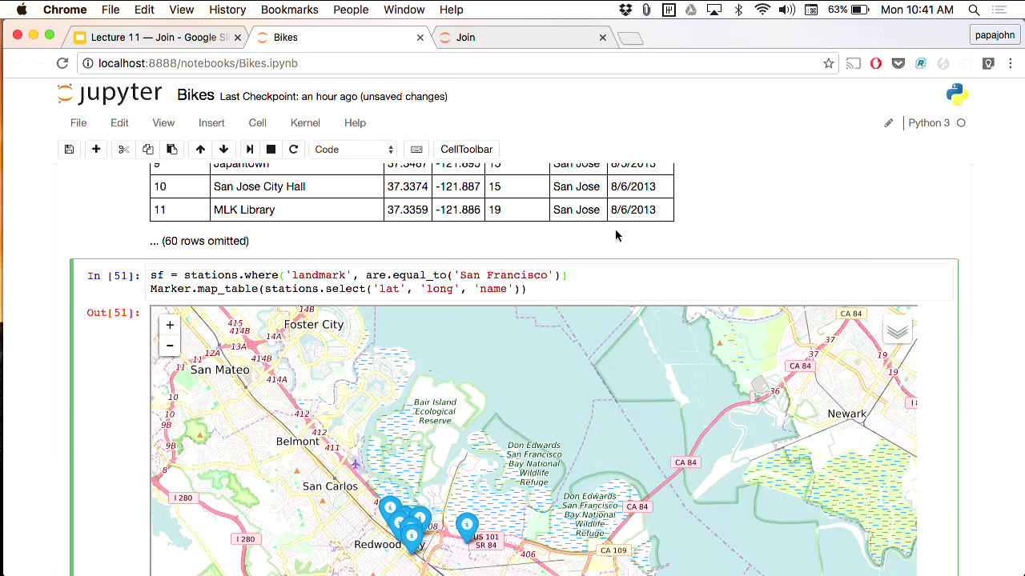
Step: Replace stations with sf in the Marker.map_table call and run the cell
{"action": "double_click", "coordinate": [288, 289]}
{"action": "type", "text": "sf"}
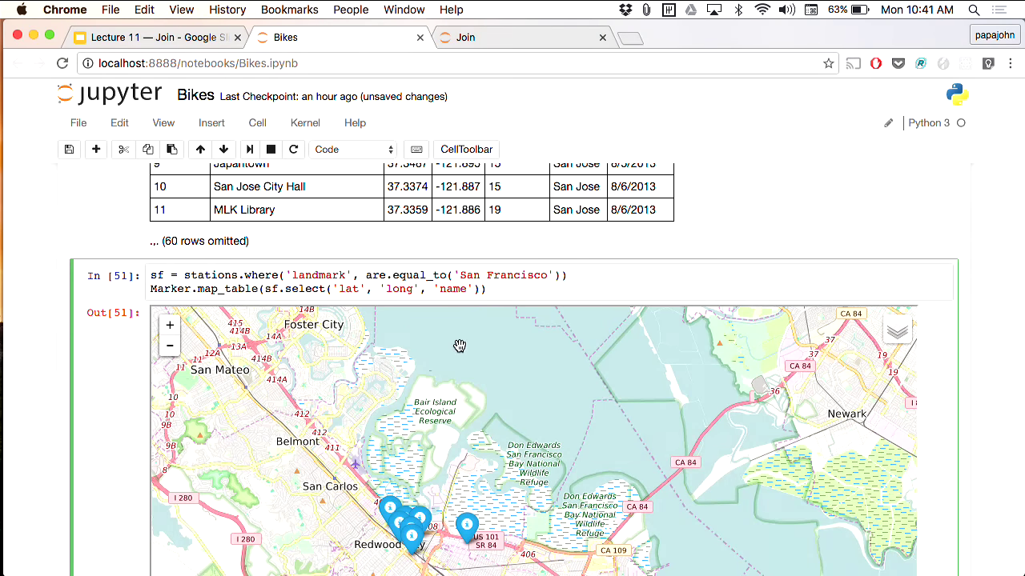
{"action": "key", "text": "shift+Return"}
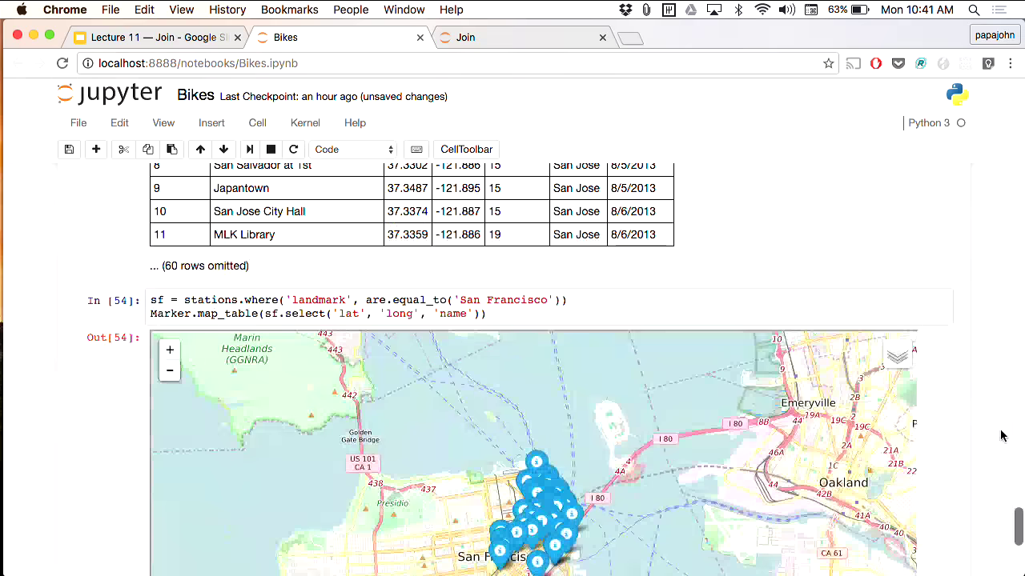
Step: Zoom the new map in on downtown San Francisco and examine how the station markers are spread
{"action": "scroll", "coordinate": [1001, 436], "scroll_direction": "down", "scroll_amount": 4}
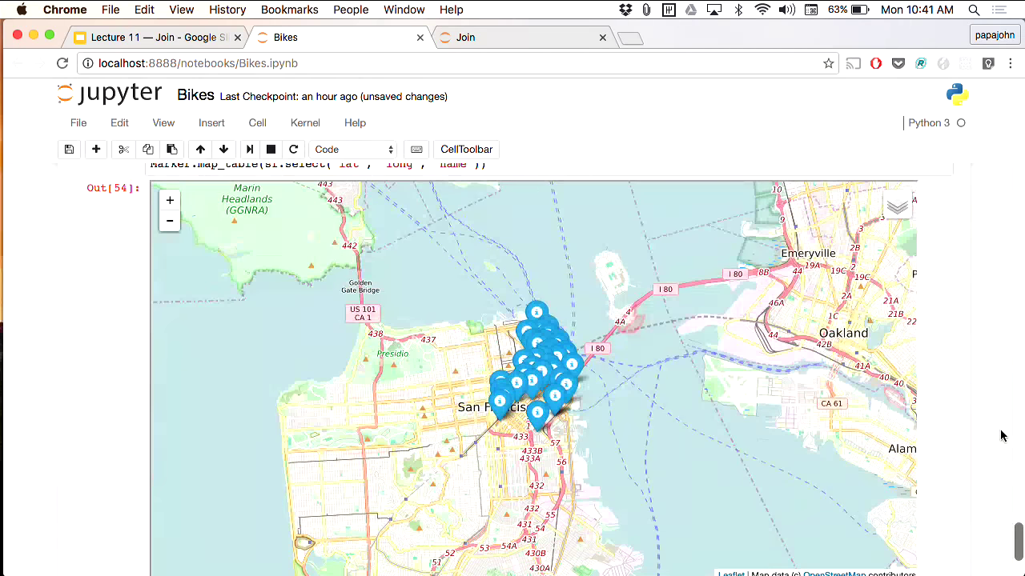
{"action": "scroll", "coordinate": [1001, 435], "scroll_direction": "up", "scroll_amount": 1}
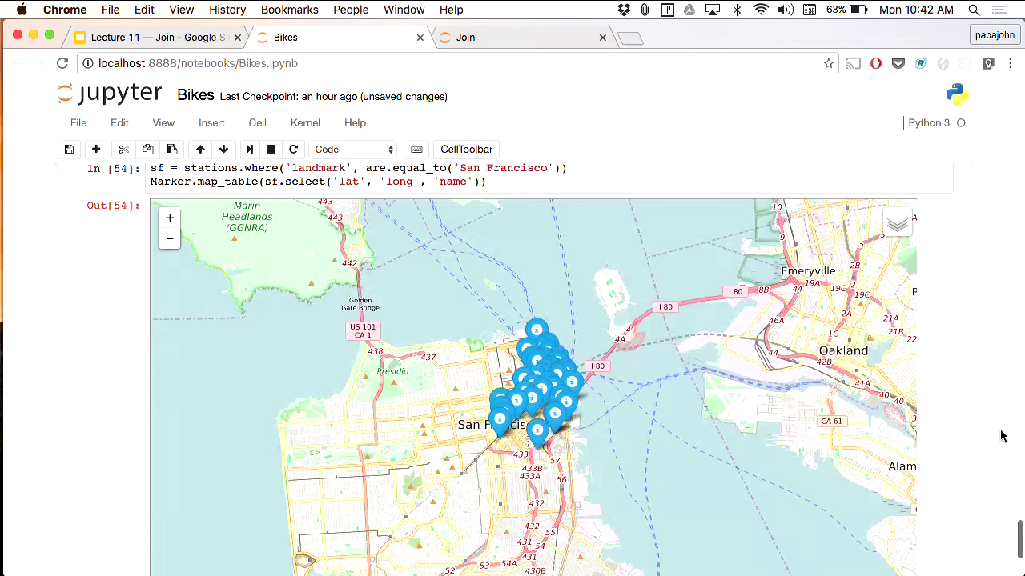
{"action": "scroll", "coordinate": [1001, 435], "scroll_direction": "up", "scroll_amount": 1}
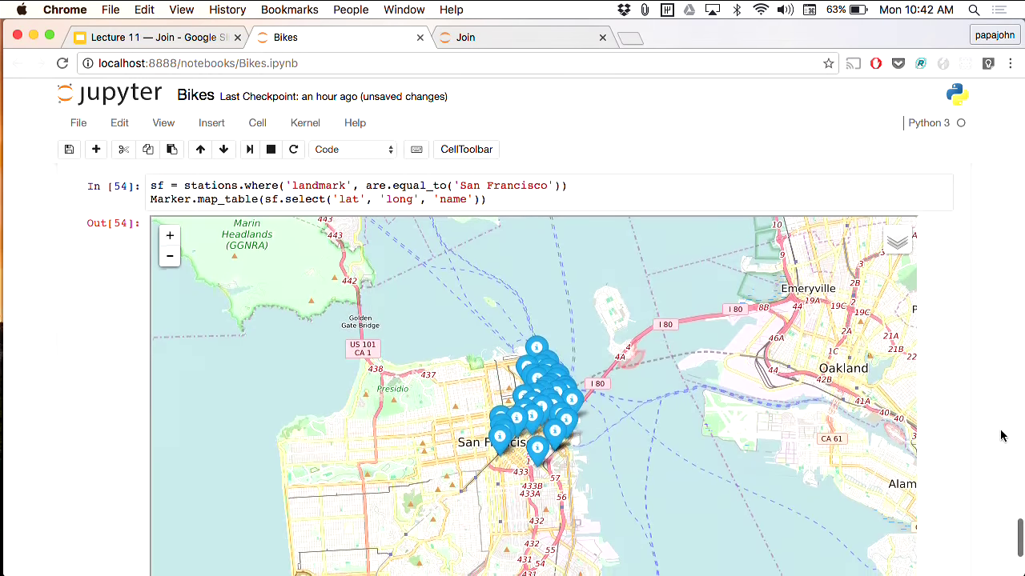
{"action": "double_click", "coordinate": [607, 454]}
{"action": "scroll", "coordinate": [562, 357], "scroll_direction": "up", "scroll_amount": 3}
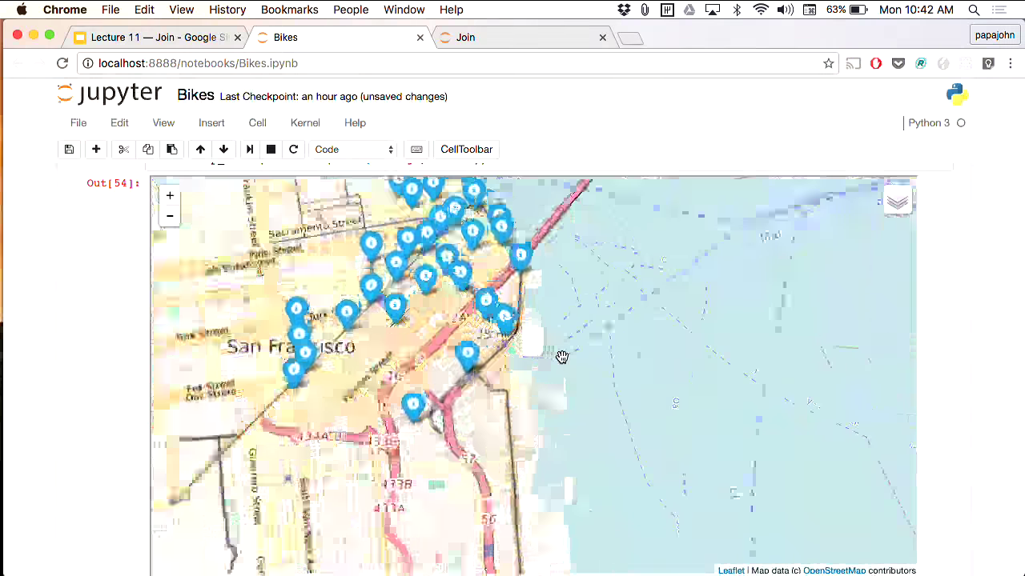
{"action": "scroll", "coordinate": [1014, 343], "scroll_direction": "up", "scroll_amount": 1}
{"action": "scroll", "coordinate": [1014, 342], "scroll_direction": "up", "scroll_amount": 1}
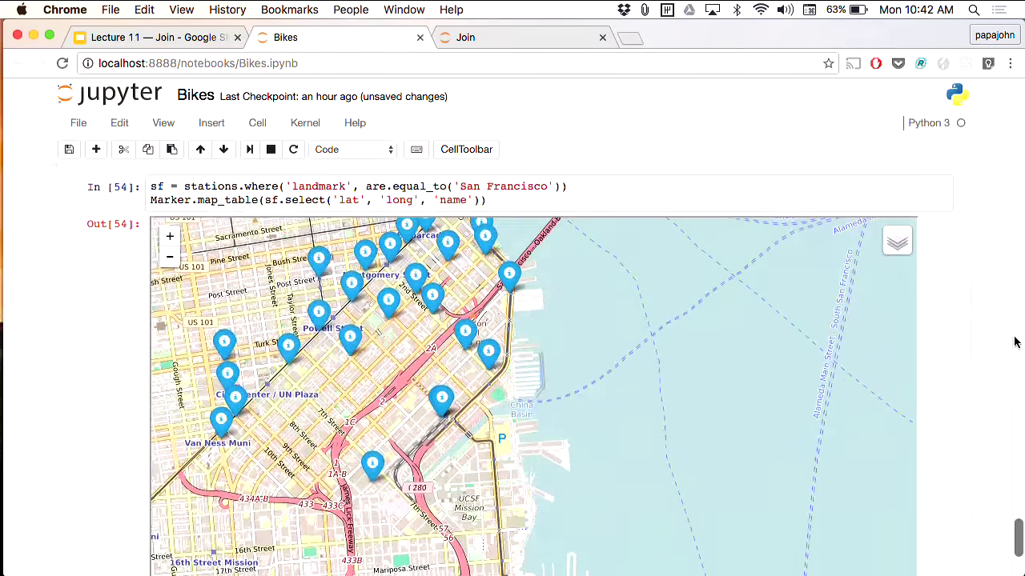
Step: Review the from_cc table of shortest trip durations from Civic Center BART (7th at Market) to the end stations
{"action": "scroll", "coordinate": [1006, 347], "scroll_direction": "up", "scroll_amount": 10}
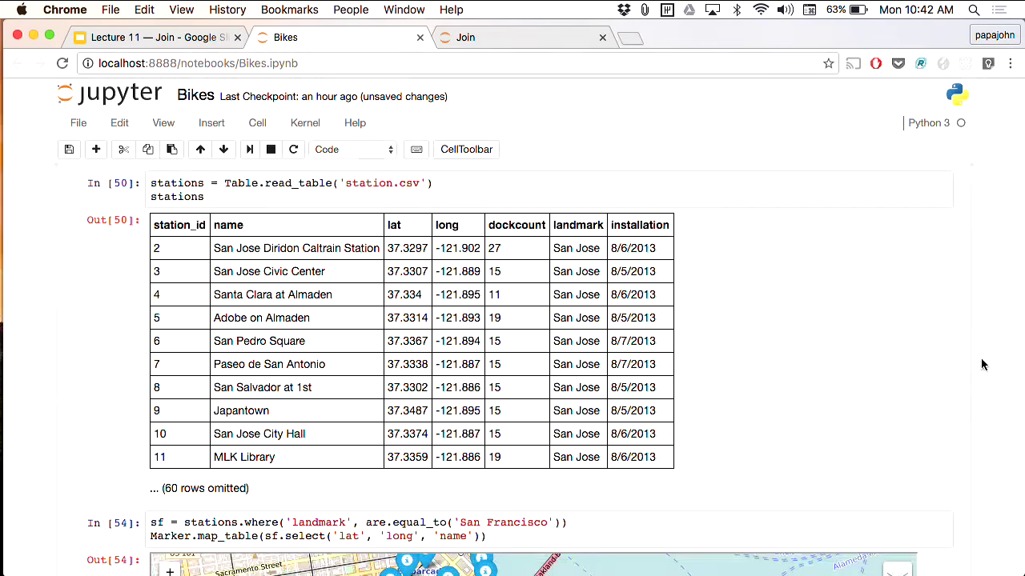
{"action": "scroll", "coordinate": [986, 360], "scroll_direction": "up", "scroll_amount": 9}
{"action": "scroll", "coordinate": [1001, 358], "scroll_direction": "up", "scroll_amount": 2}
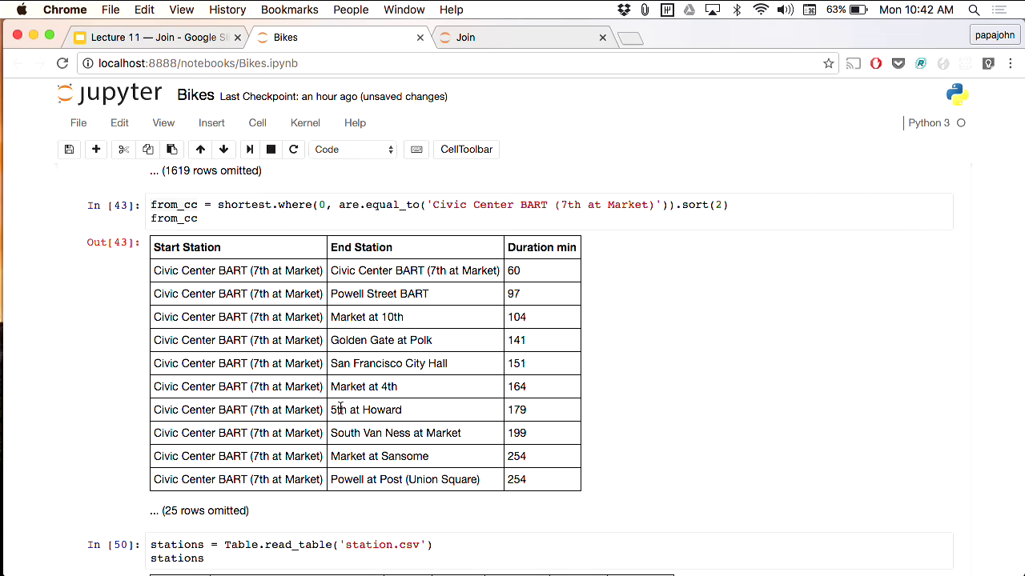
Step: Locate Civic Center BART on the San Francisco map and check the name labels of nearby stations, including Powell Street BART, Market at 10th and 5th at Howard
{"action": "scroll", "coordinate": [1011, 401], "scroll_direction": "down", "scroll_amount": 15}
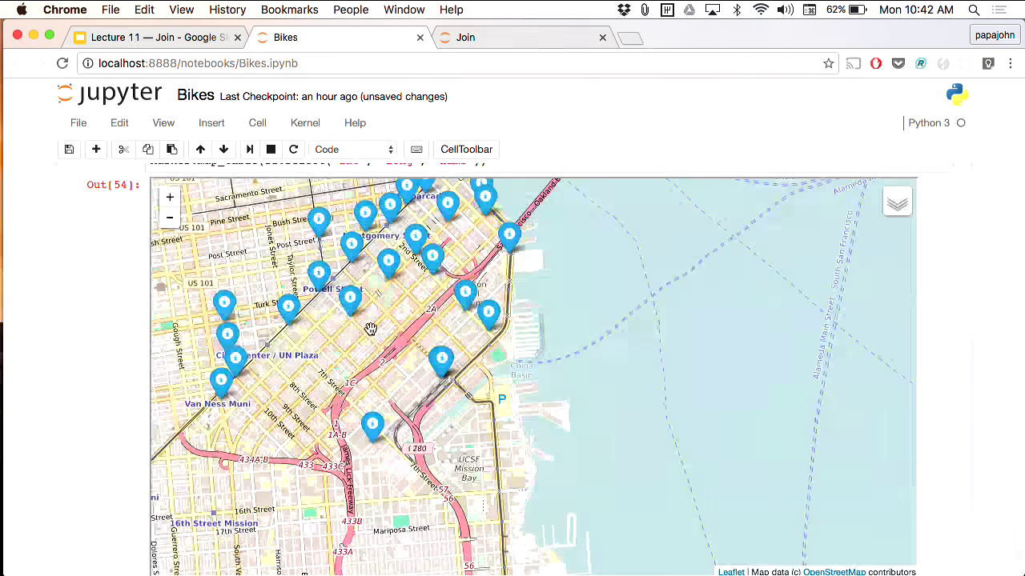
{"action": "left_click", "coordinate": [288, 312]}
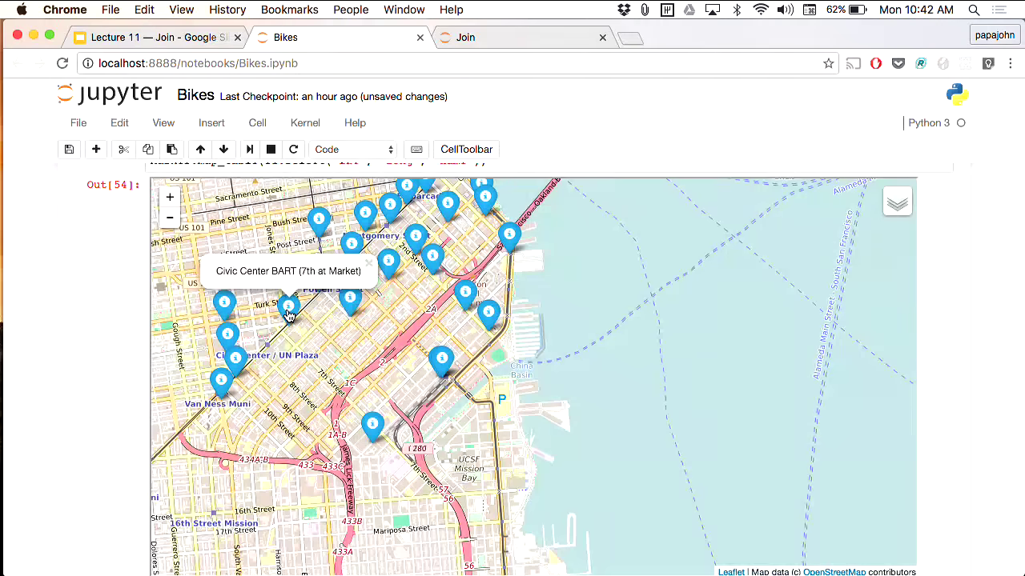
{"action": "mouse_move", "coordinate": [322, 286]}
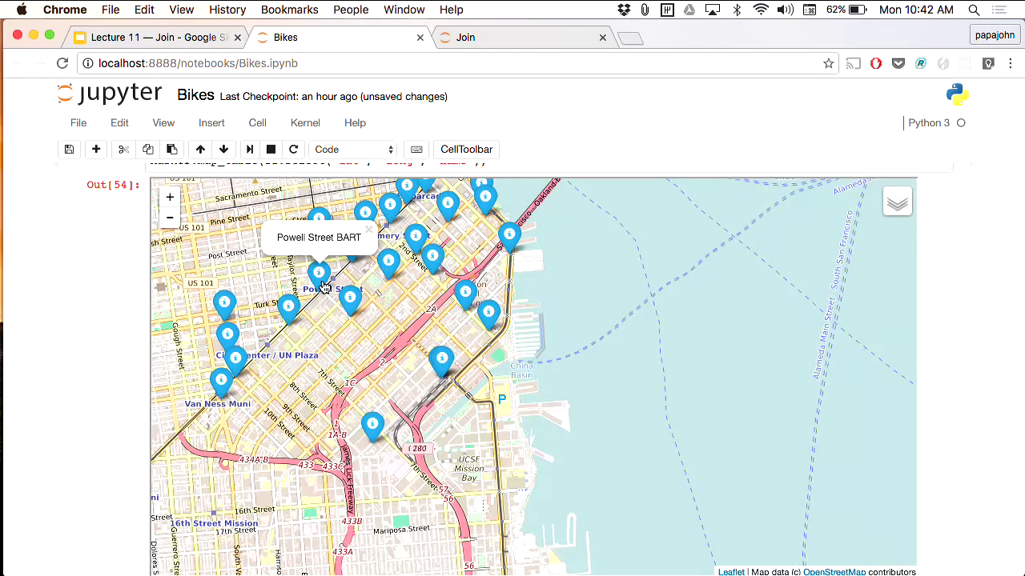
{"action": "left_click", "coordinate": [244, 365]}
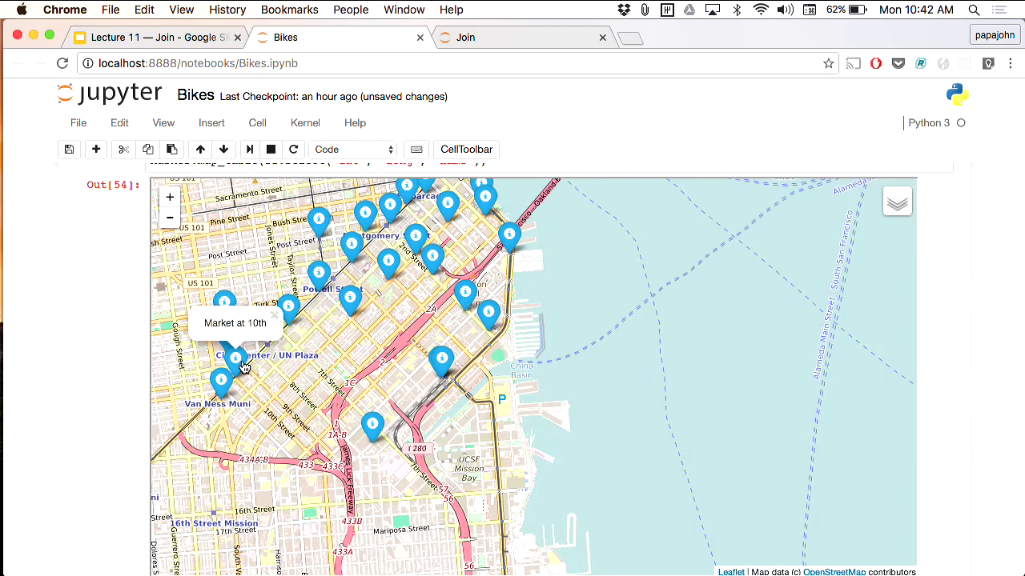
{"action": "left_click", "coordinate": [351, 248]}
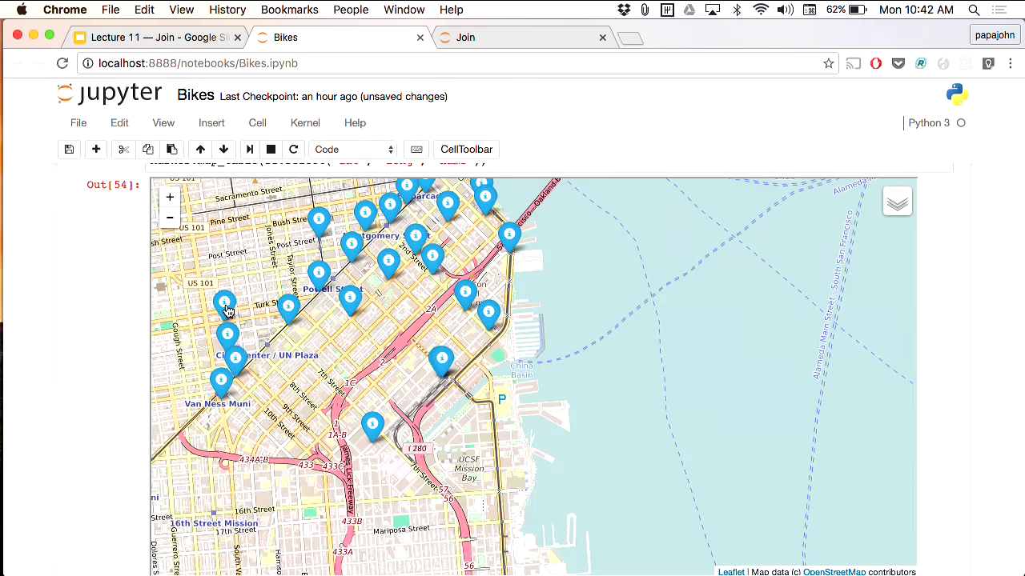
{"action": "left_click", "coordinate": [226, 309]}
{"action": "left_click", "coordinate": [350, 306]}
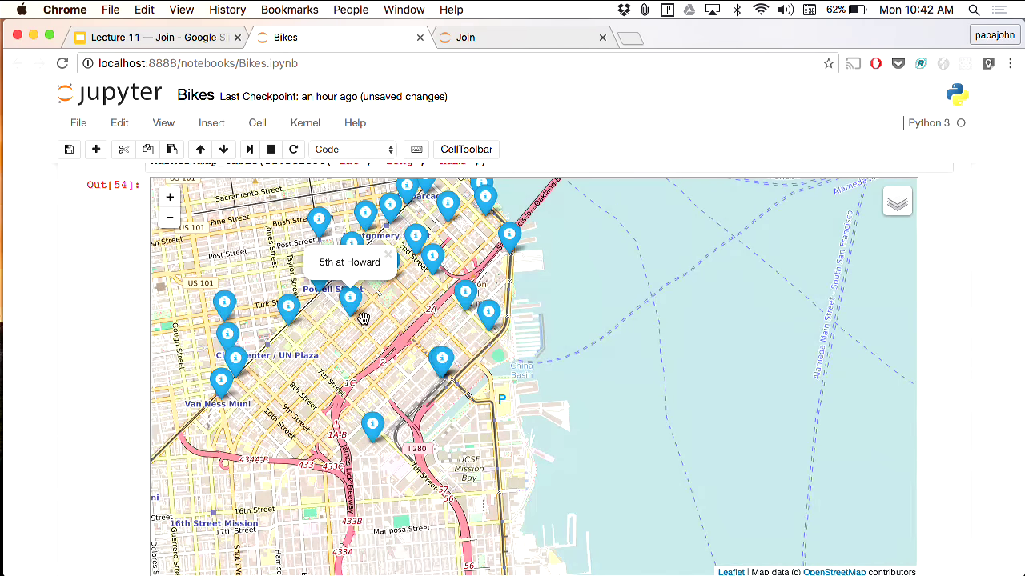
{"action": "left_click", "coordinate": [396, 333]}
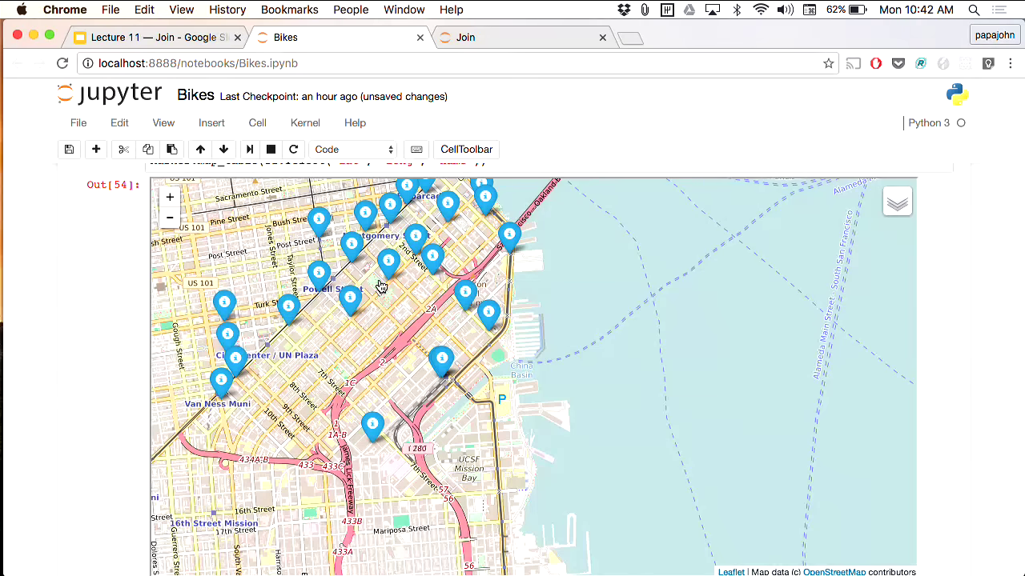